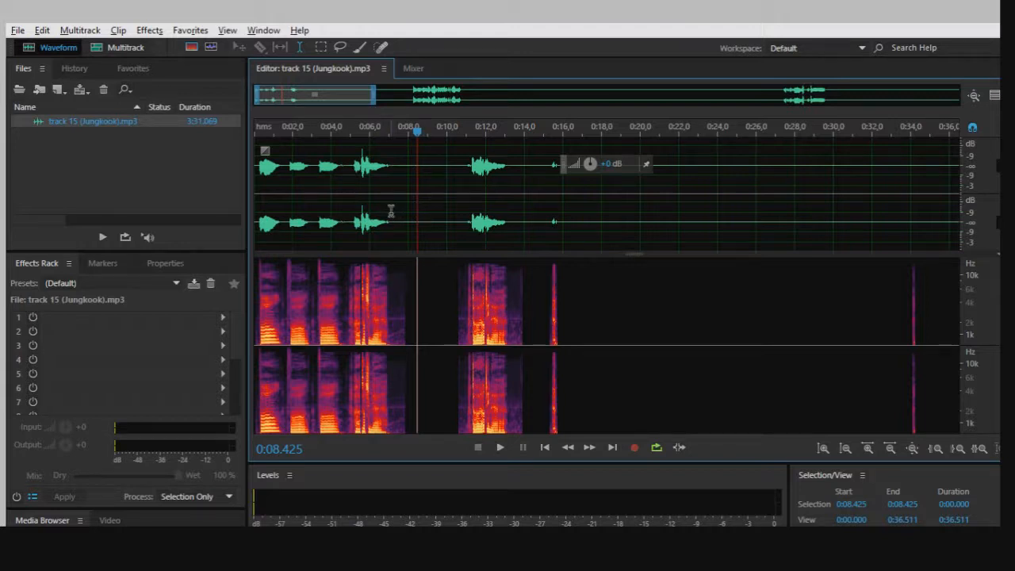
Select the opening vocal phrases from 0:00.000 to 0:07.153.
left_click(275, 200)
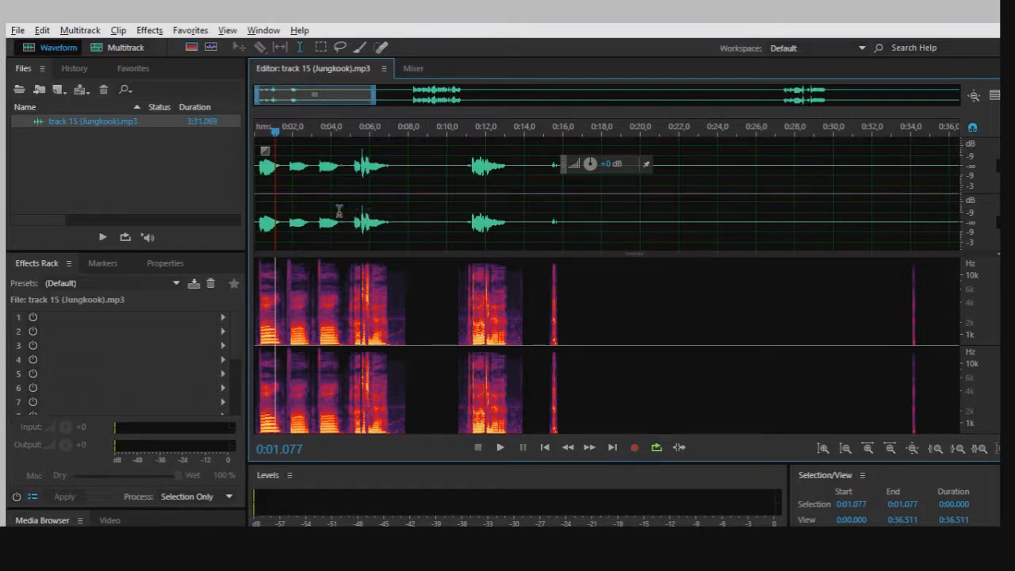
left_click(271, 198)
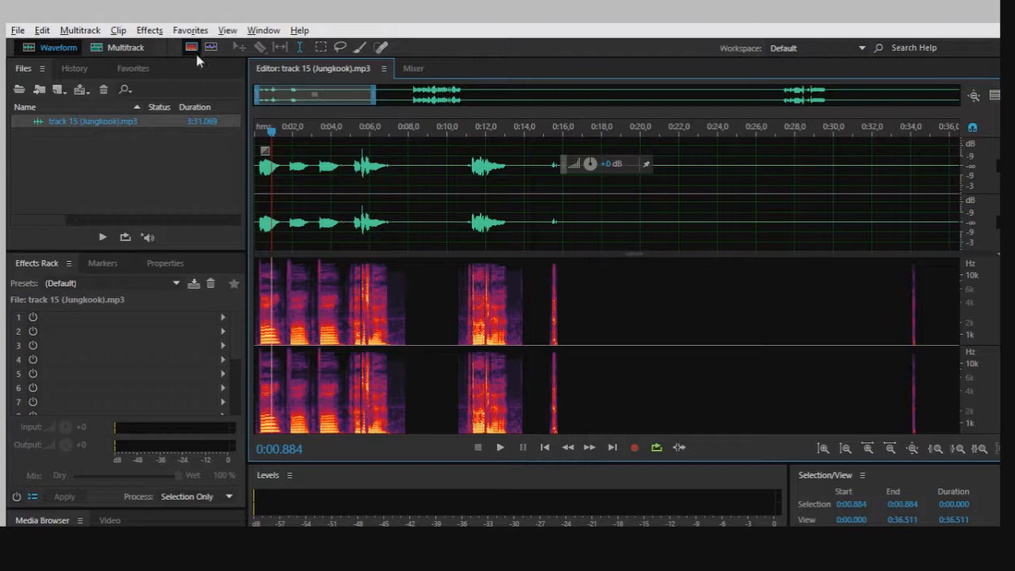
left_click(311, 329)
scroll(351, 335, "up", 3)
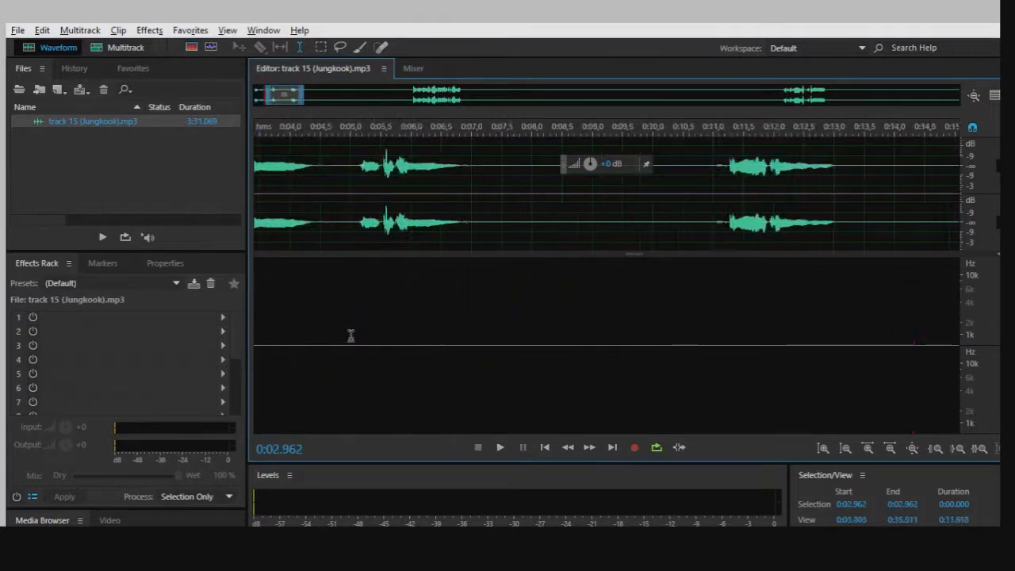
left_click_drag(481, 327, 101, 341)
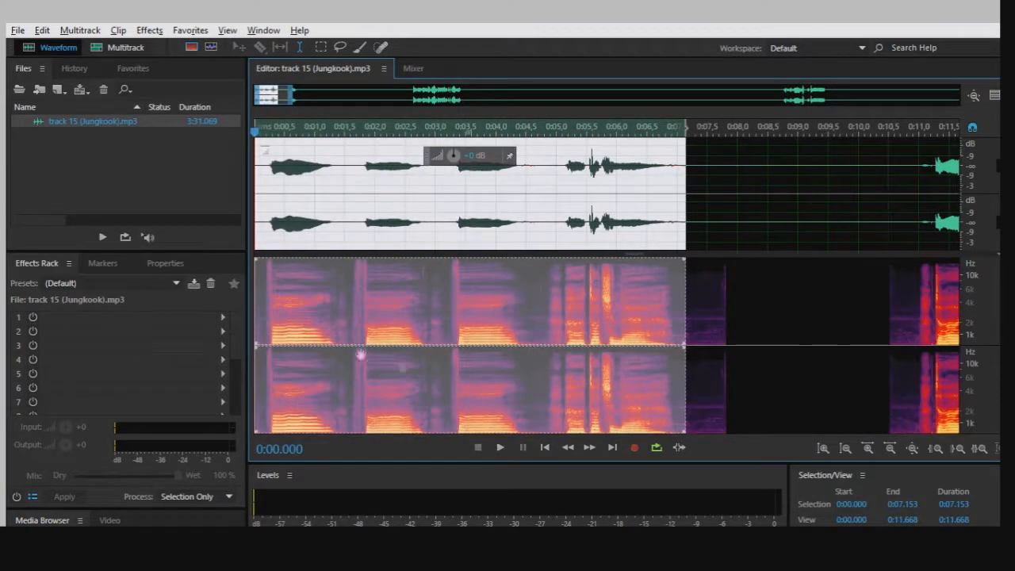
Select the faint noise tail after the fourth opening phrase, from 0:07.000 to 0:08.090.
left_click(338, 269)
key("space")
left_click(361, 279)
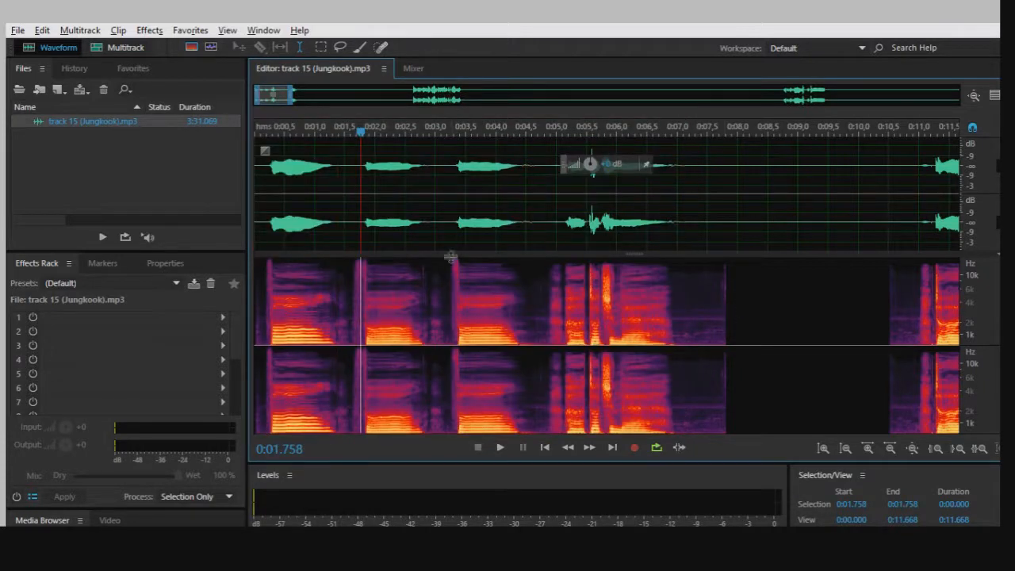
left_click_drag(742, 220, 676, 242)
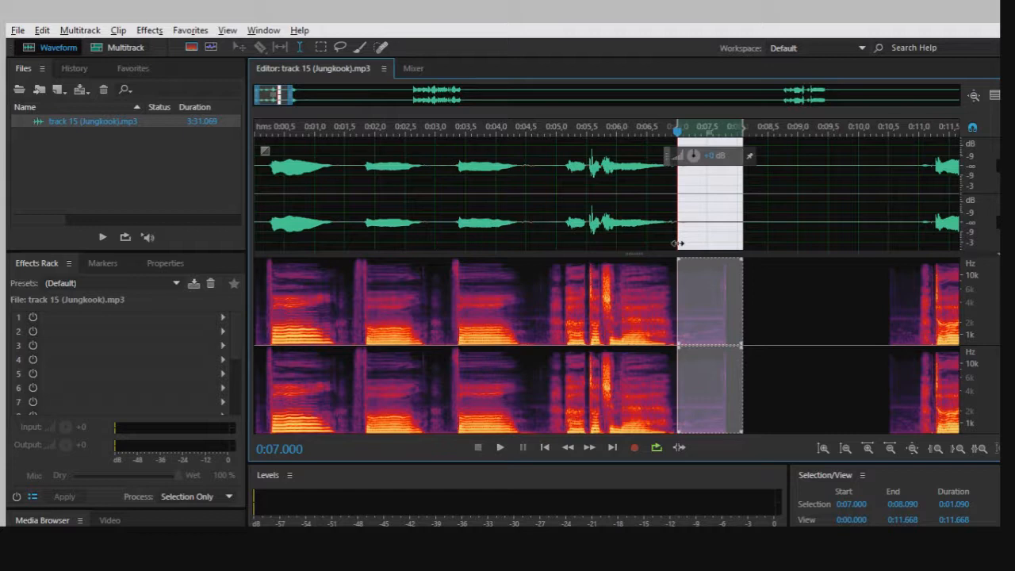
left_click(519, 177)
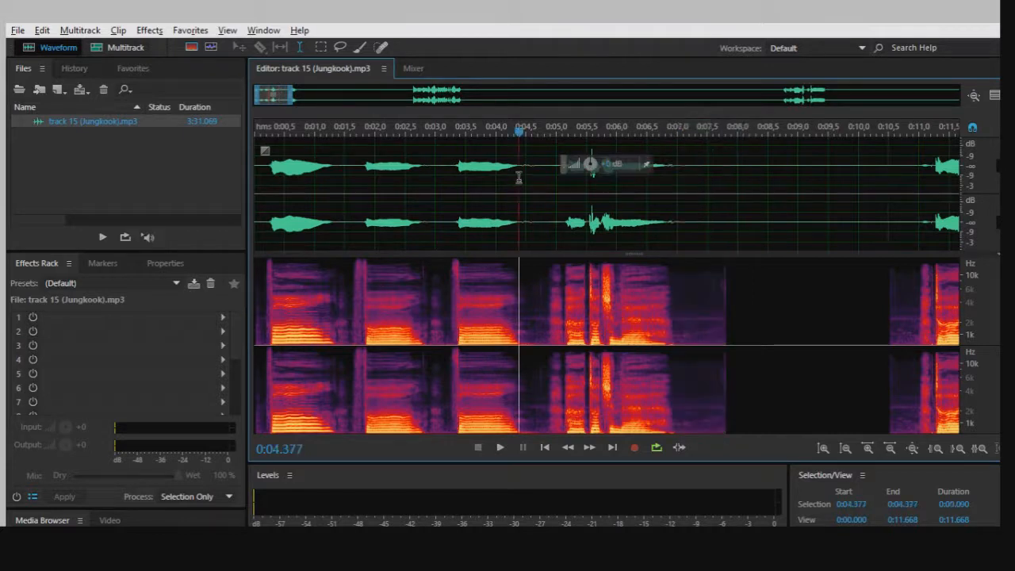
Select the whole opening passage including its noise tail, from 0:00.000 to 0:08.500.
left_click_drag(344, 191, 707, 214)
left_click(759, 207)
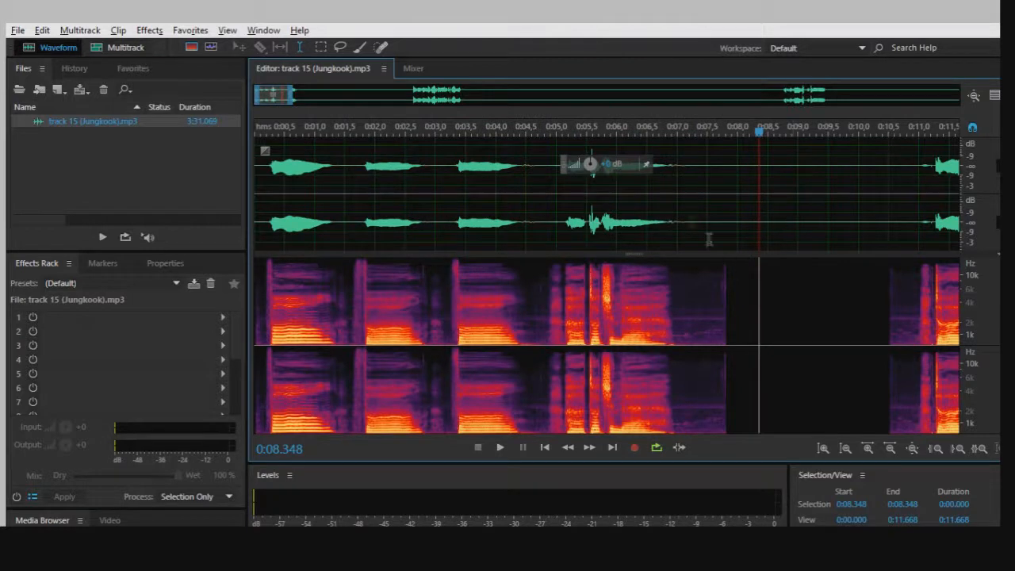
left_click(372, 201)
left_click_drag(767, 205, 186, 190)
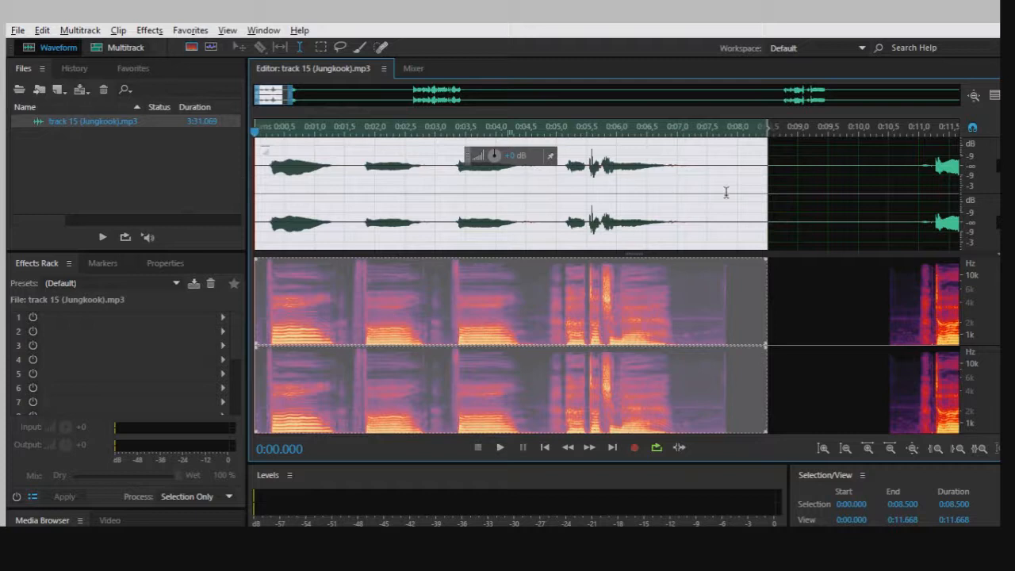
left_click(784, 190)
Select the gap between the third and fourth phrases, 0:04.500 to 0:05.000, and inspect its residual noise up close.
left_click_drag(558, 199, 525, 188)
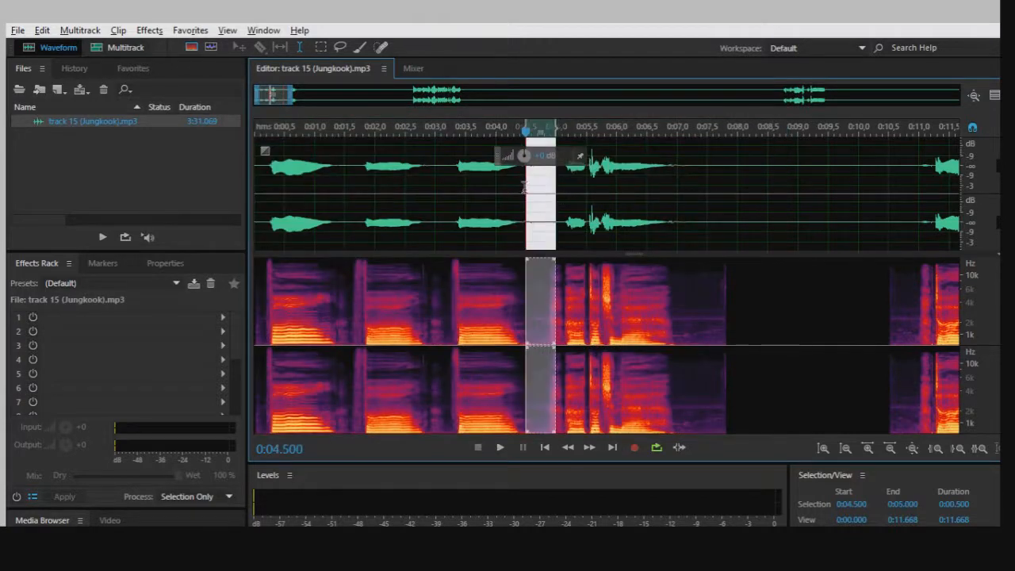
scroll(539, 205, "up", 5)
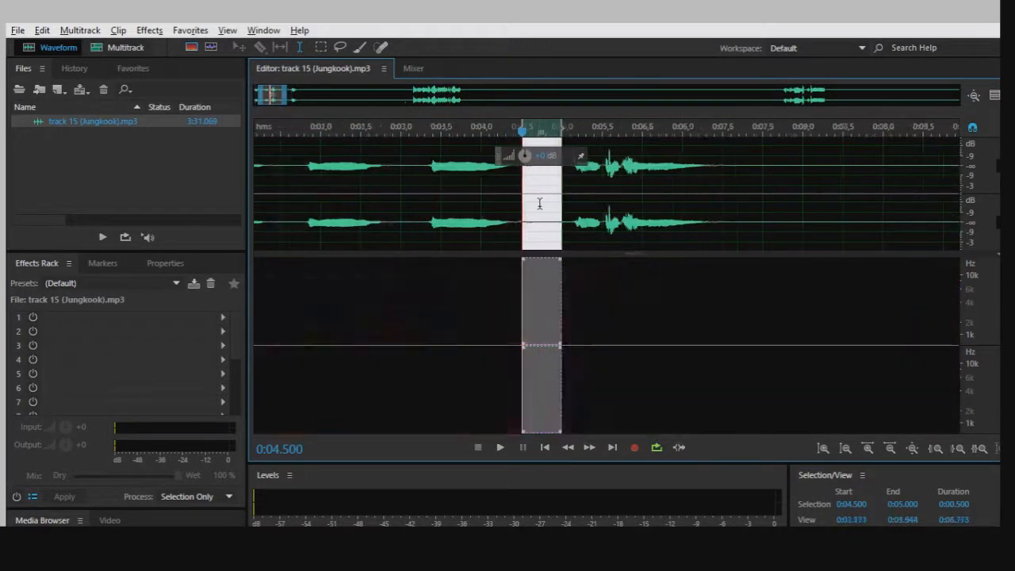
left_click(449, 210)
scroll(500, 202, "up", 3)
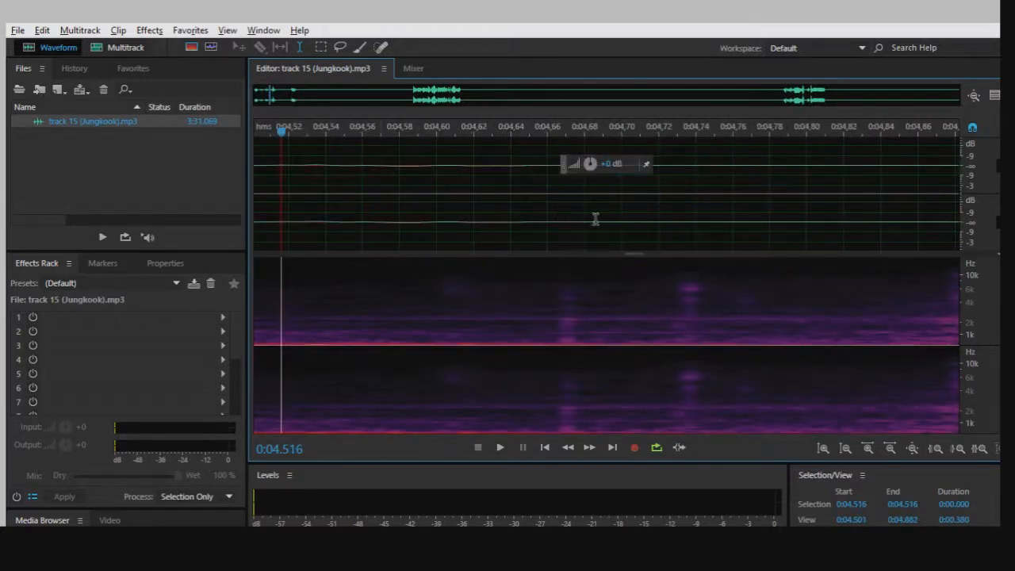
left_click(771, 193)
scroll(772, 193, "down", 10)
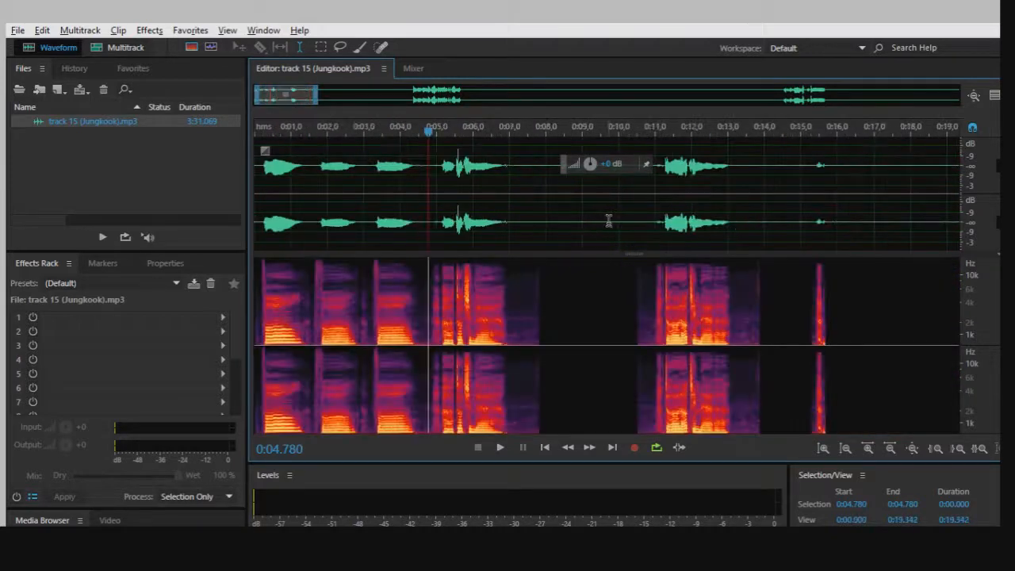
Select the noise tail after the fourth phrase, from 0:07.093 to 0:08.500.
left_click(413, 182)
scroll(412, 182, "up", 3)
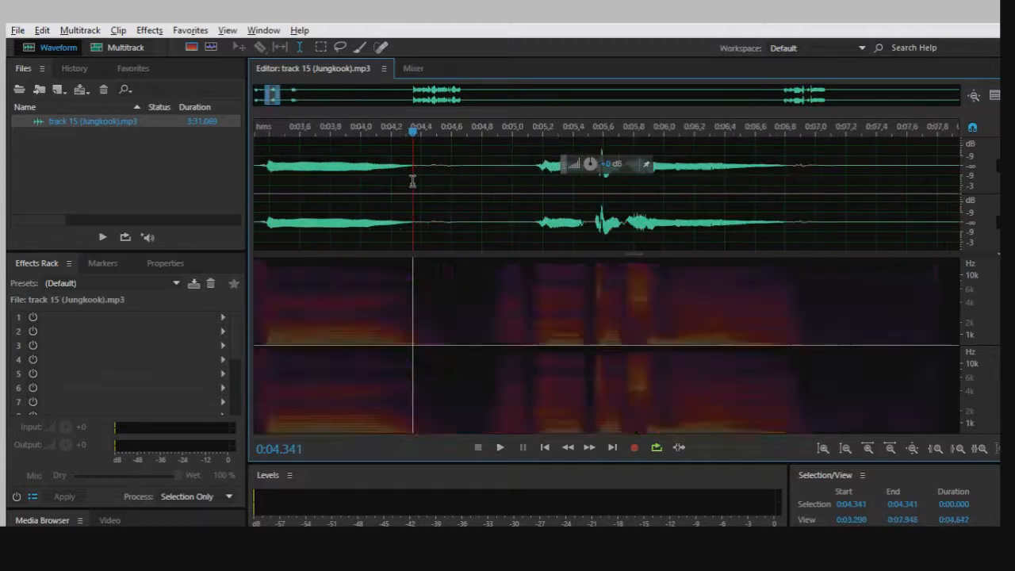
scroll(465, 188, "down", 2)
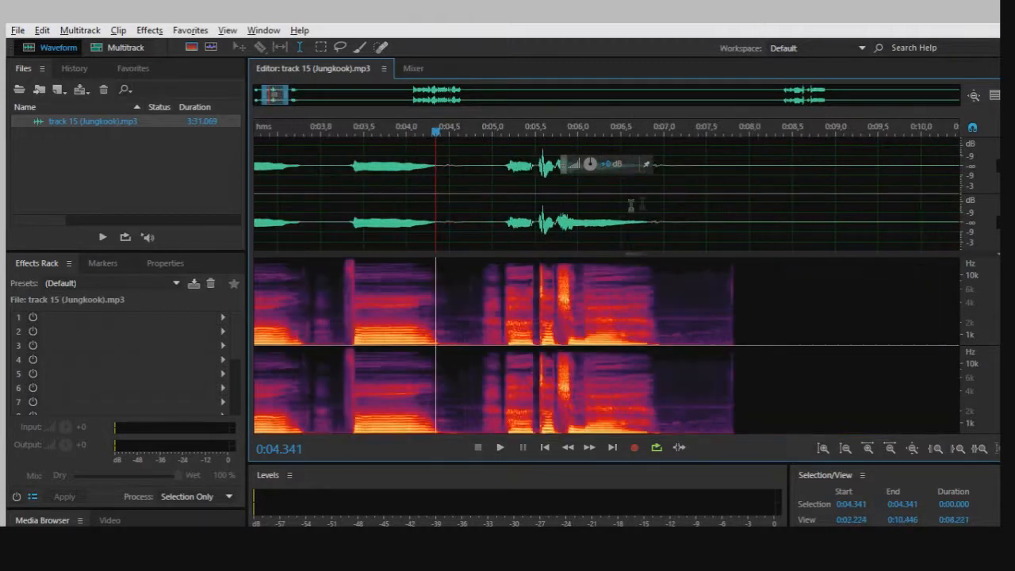
left_click_drag(672, 211, 795, 235)
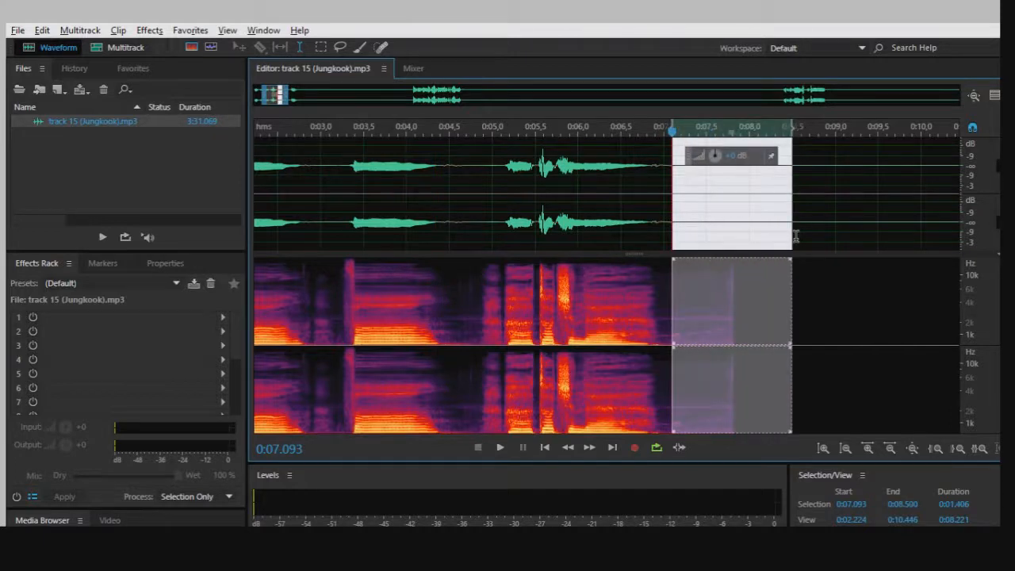
scroll(796, 235, "down", 1)
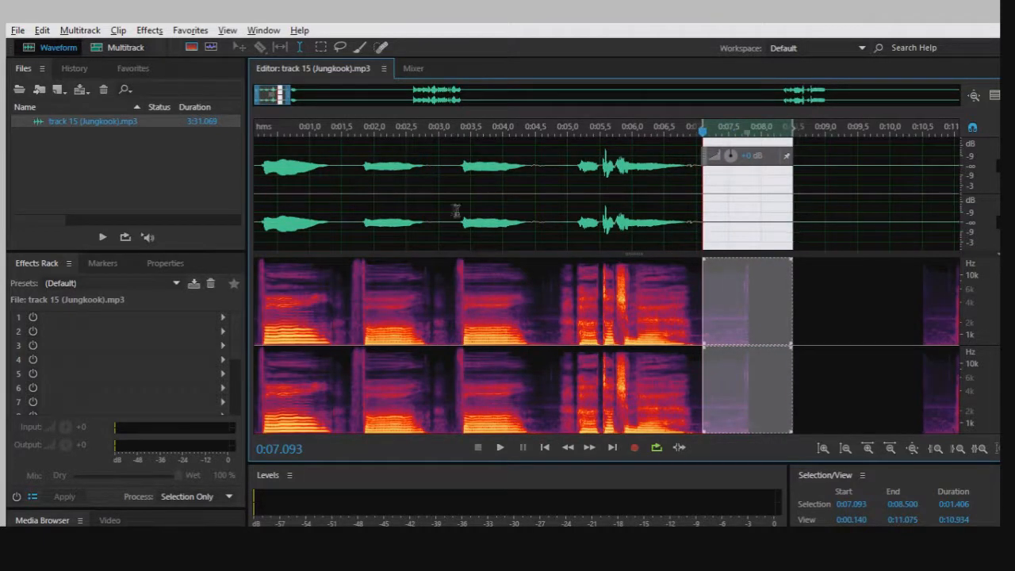
Select the gap between the first and second phrases, from 0:01.359 to 0:01.797.
mouse_move(263, 211)
left_mouse_down()
mouse_move(127, 216)
mouse_move(212, 235)
mouse_move(265, 225)
mouse_move(252, 226)
left_mouse_up()
left_click(337, 217)
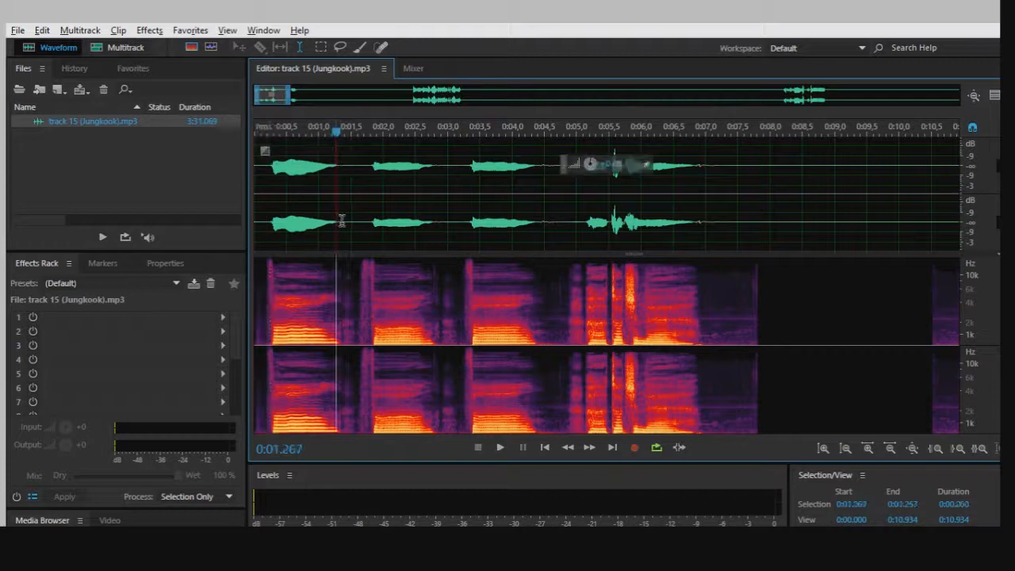
left_click_drag(343, 208, 369, 230)
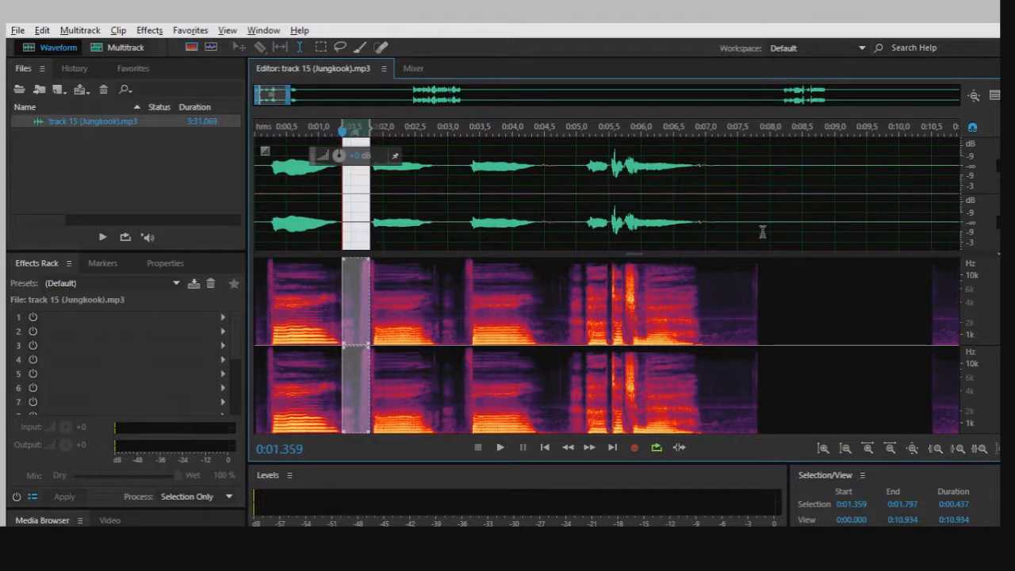
Select the noise tail from 0:07.000 to 0:08.250 and examine the silence that follows it.
left_click_drag(708, 207, 787, 240)
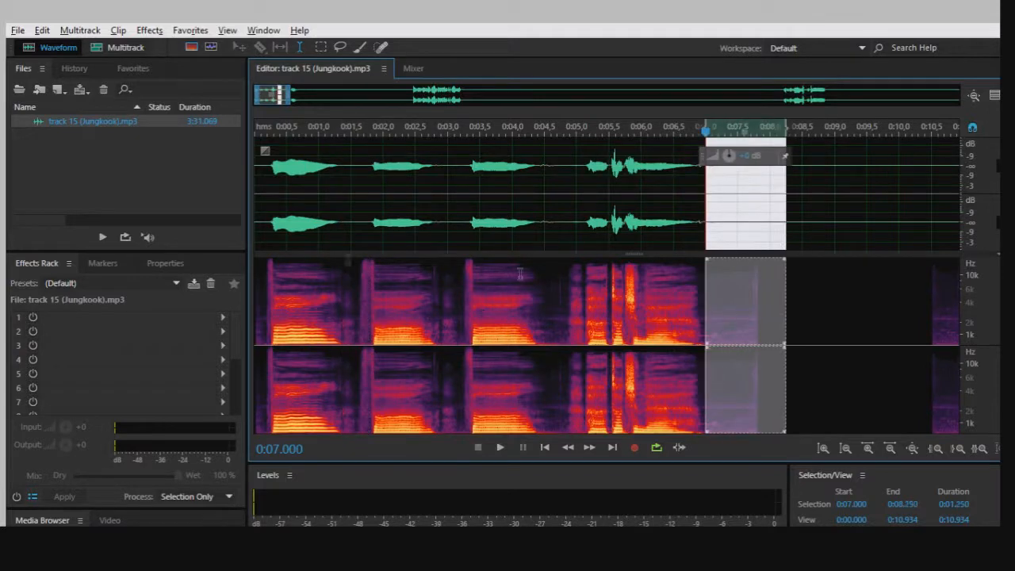
left_click_drag(264, 217, 230, 215)
left_click_drag(813, 234, 956, 238)
left_click_drag(791, 224, 843, 225)
left_click(644, 229)
left_click_drag(661, 226, 590, 220)
left_click(673, 221)
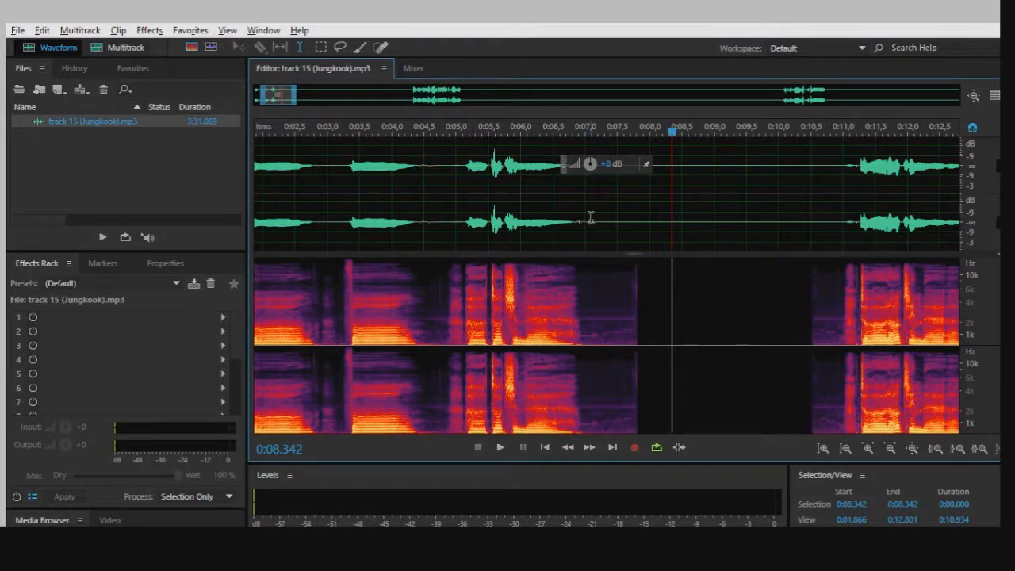
Select the gap from 0:04.500 to 0:05.000 and check the gap before the third phrase.
left_click_drag(455, 211, 424, 211)
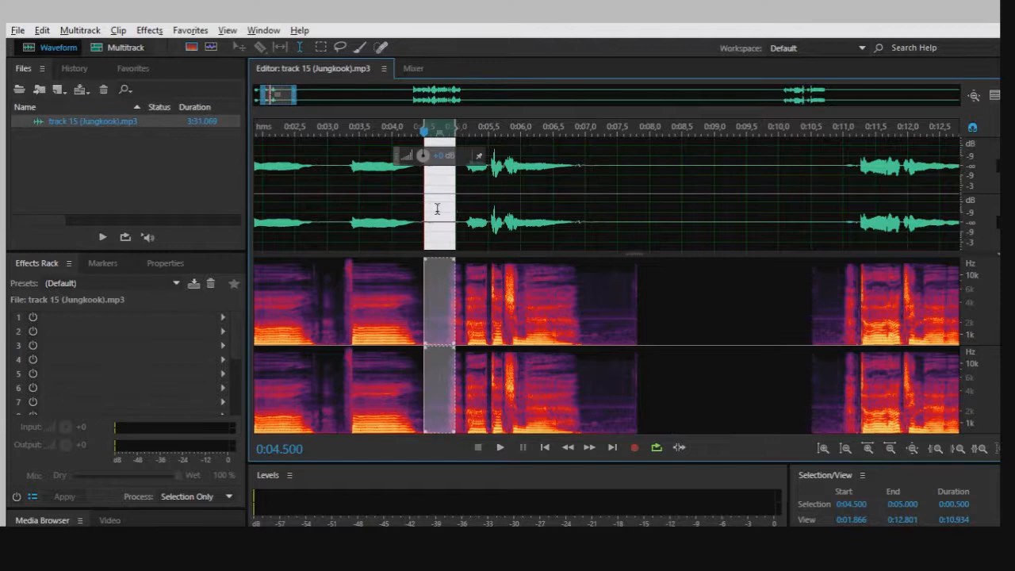
left_click(356, 204)
left_click_drag(348, 208, 317, 200)
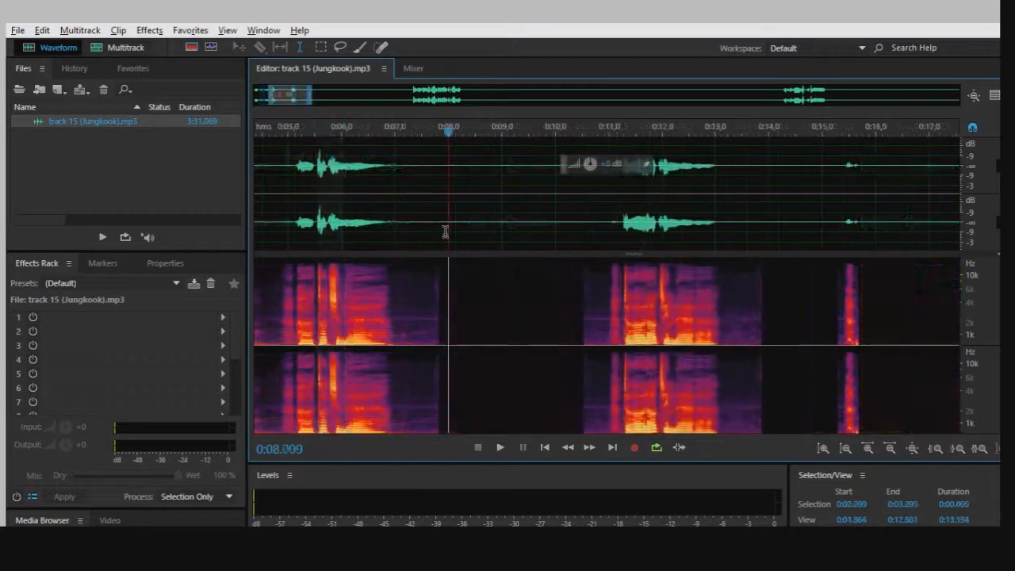
Select the faint noise leading into the phrase after the long silence, from 0:10.427 to 0:10.900.
left_click_drag(579, 218, 609, 232)
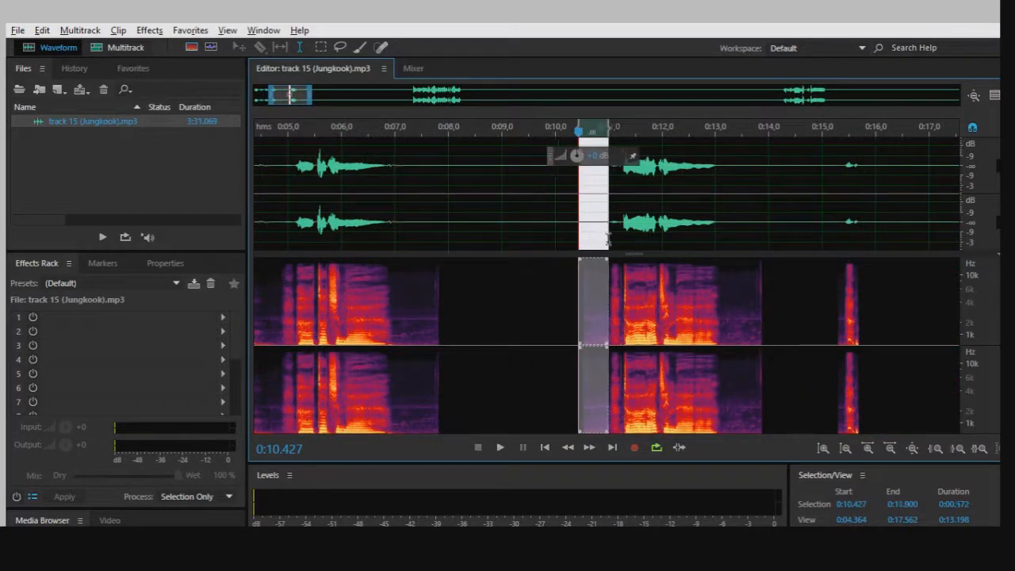
key("Delete")
left_click(555, 211)
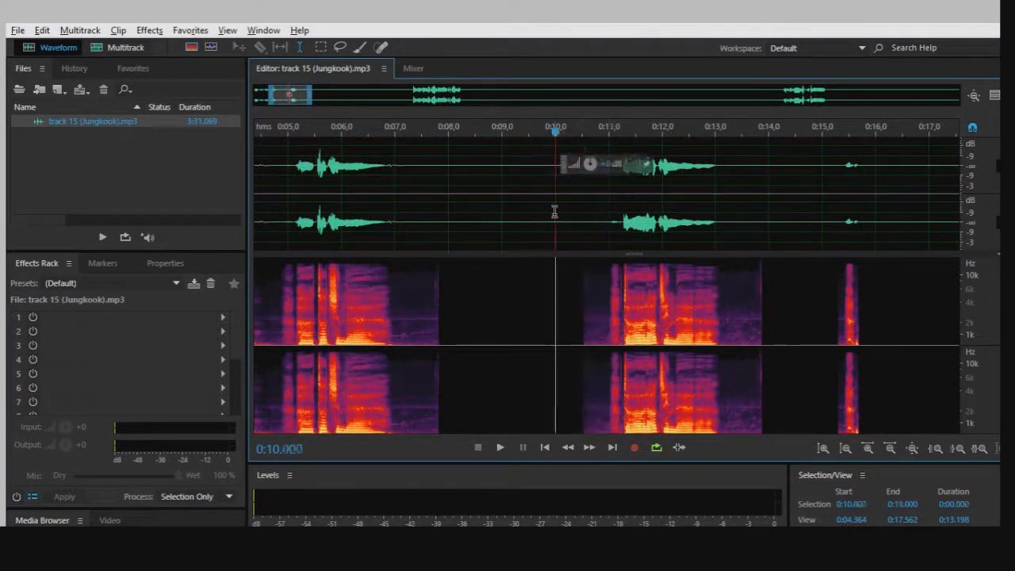
Check the noise tail after 0:07, and select the faint noise before the short isolated sound, 0:15.253 to 0:15.434.
left_click(417, 317)
left_click_drag(397, 301, 457, 305)
left_click(427, 245)
left_click_drag(393, 205, 453, 210)
left_click_drag(836, 265, 857, 266)
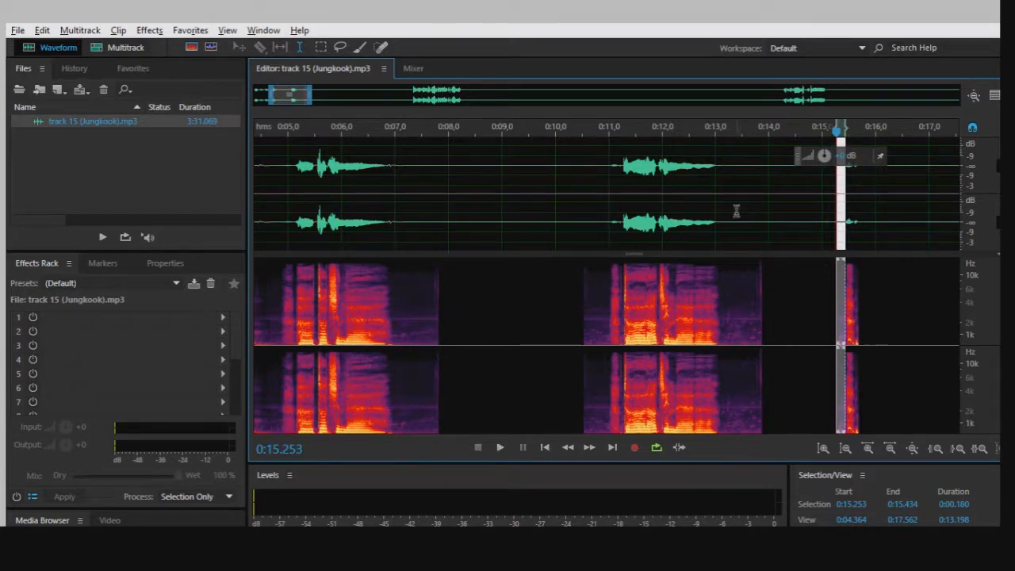
Check the noise tails after both phrases, and select the short isolated sound from 0:15.000 to 0:16.241.
left_click_drag(737, 211, 770, 213)
left_click_drag(405, 309, 441, 311)
left_click_drag(823, 265, 889, 270)
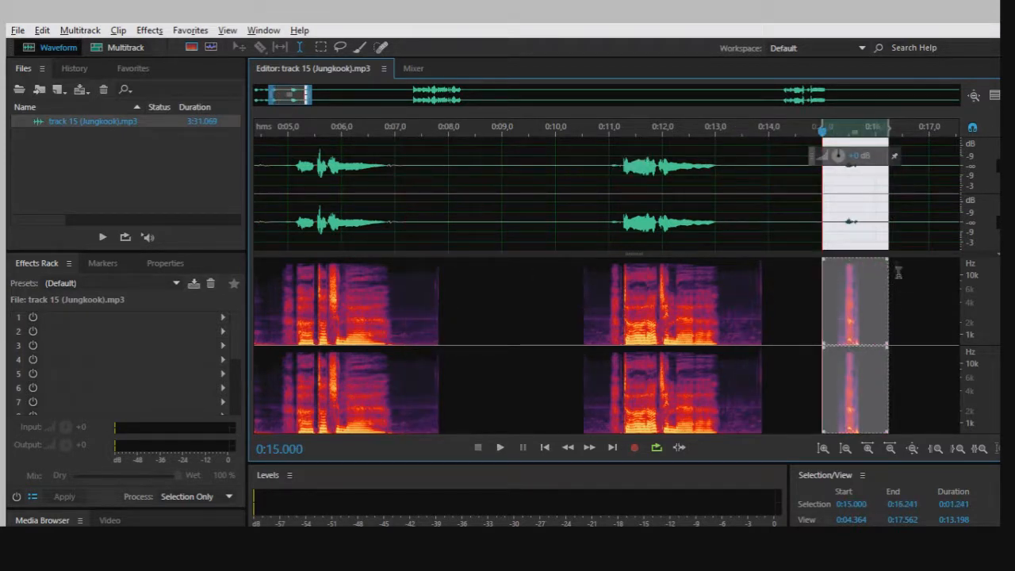
left_click(852, 224)
left_click_drag(821, 212, 871, 249)
Compare the silent stretches with the vocal phrases and their noise tails in the spectral display.
left_click_drag(771, 233, 565, 242)
left_click(542, 266)
left_click(441, 286)
left_click(408, 296)
left_click(680, 313)
left_click(324, 325)
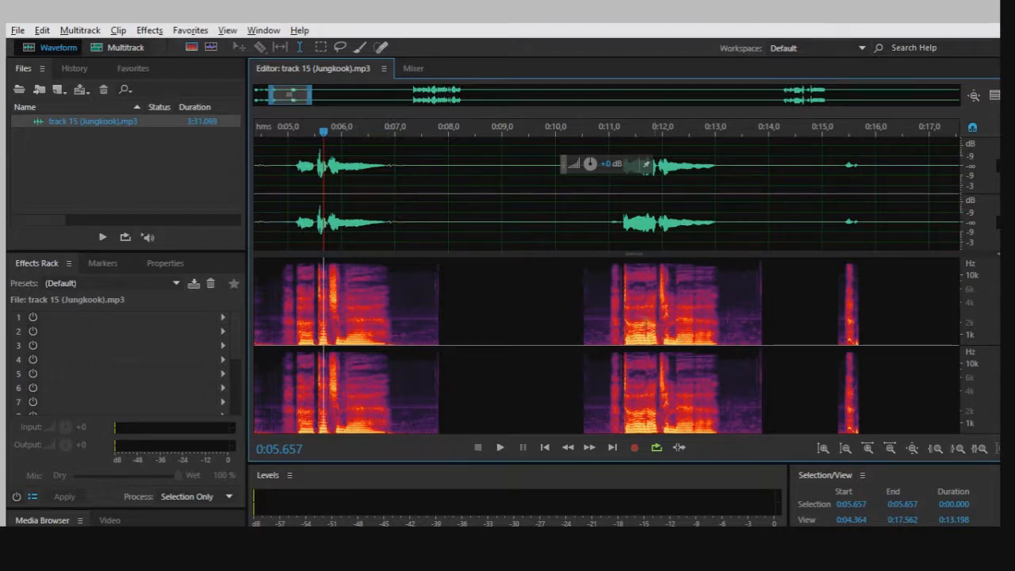
Select the faint noise directly before the short isolated sound, from 0:15.250 to 0:15.367.
left_click(850, 317)
scroll(850, 317, "up", 4)
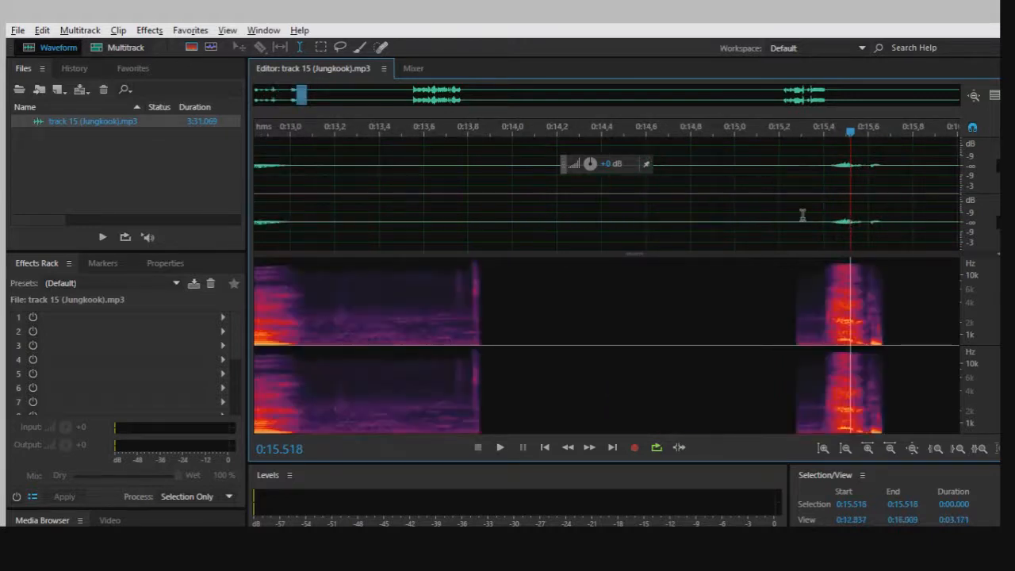
left_click_drag(791, 224, 817, 254)
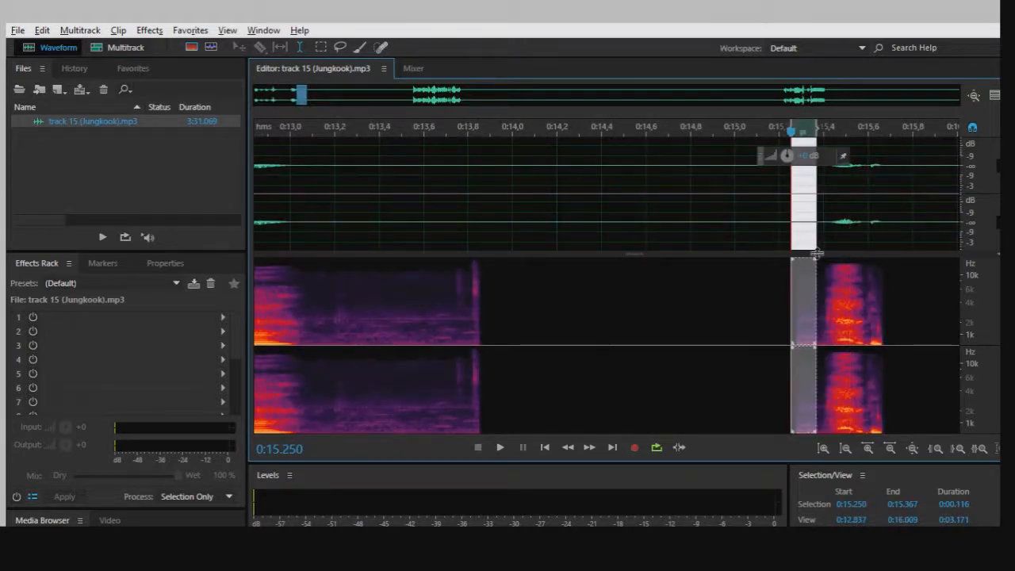
Survey the later vocal section of the track, and return to the phrases between about 0:05 and 0:18.
scroll(817, 254, "down", 6)
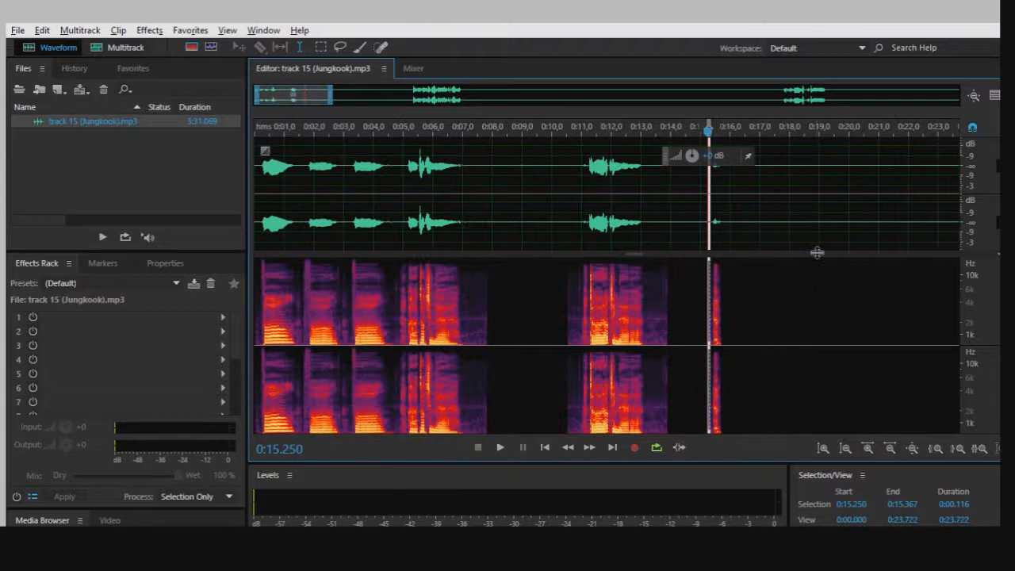
scroll(816, 252, "down", 4)
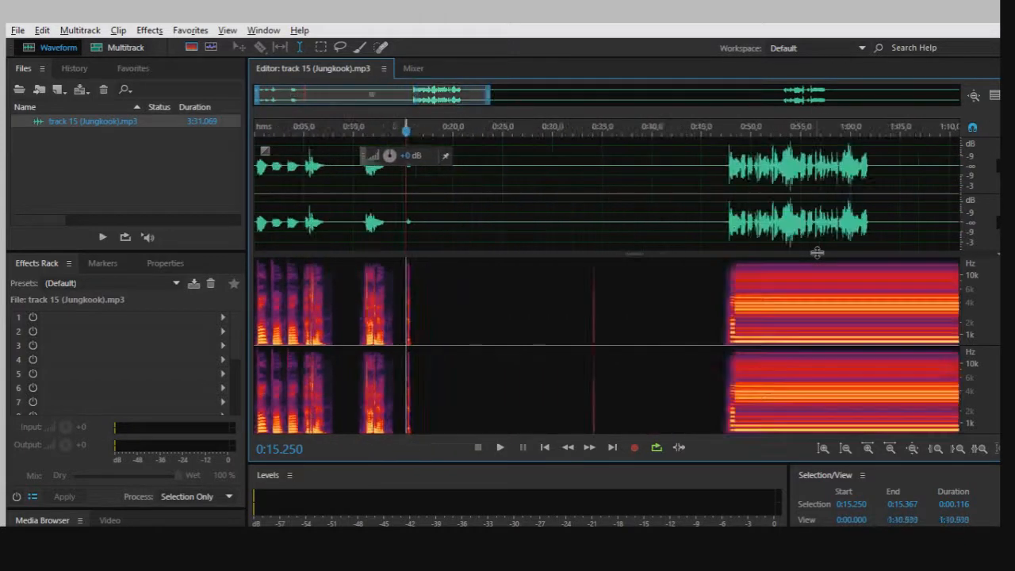
left_click(571, 211)
left_click(297, 193)
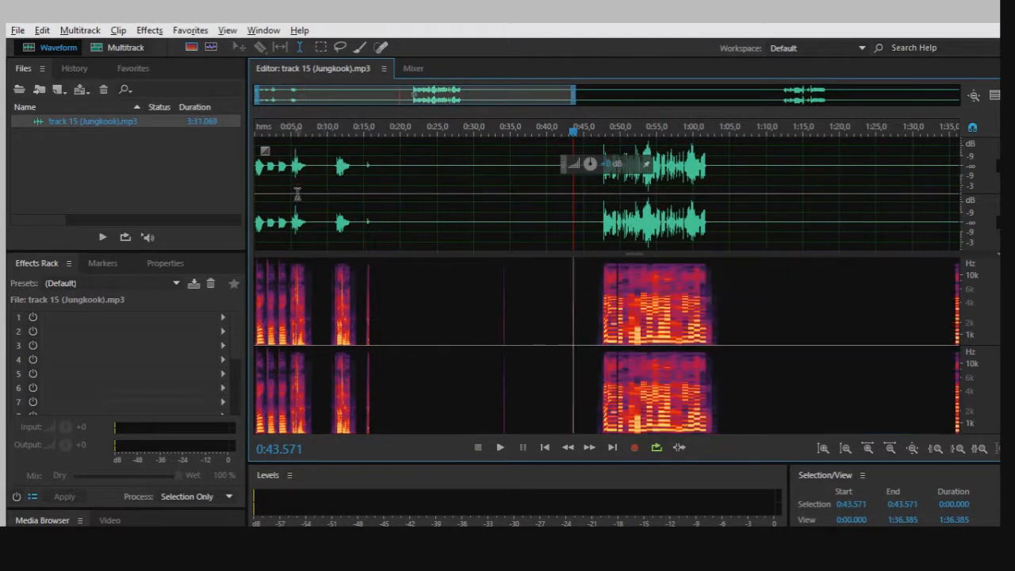
scroll(298, 193, "up", 3)
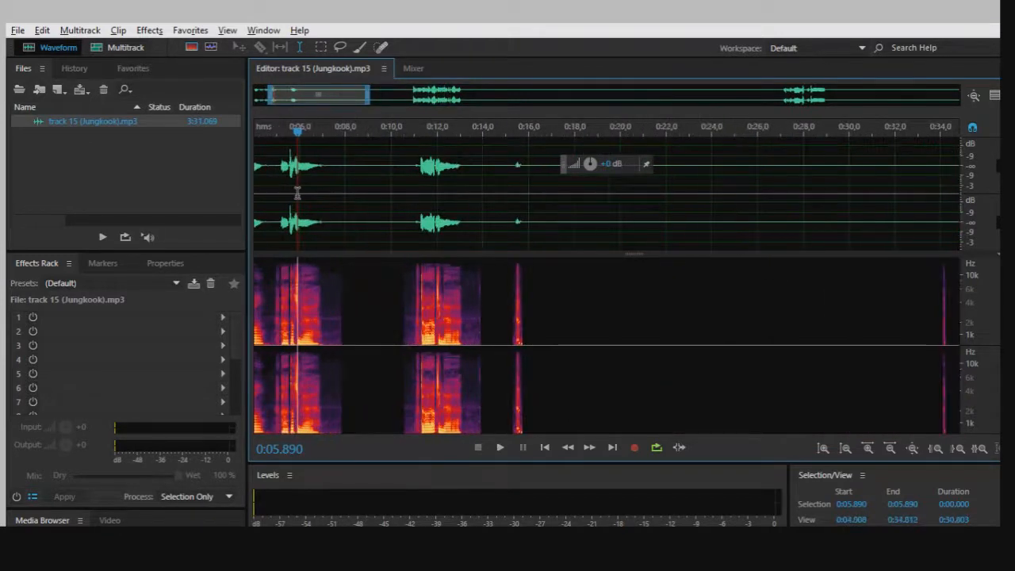
scroll(301, 187, "up", 2)
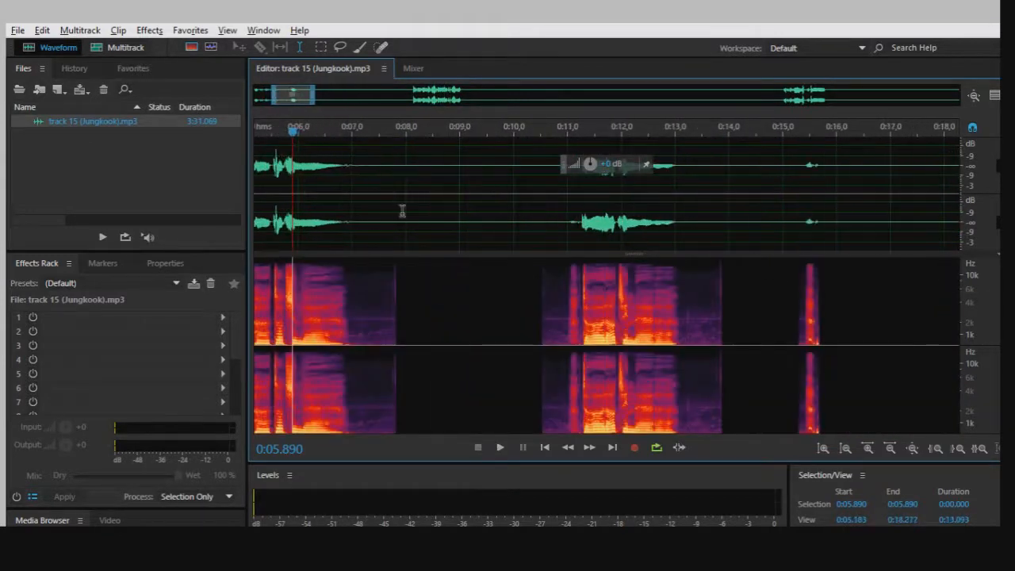
Select the noise tail after the first phrase, from 0:07.000 to 0:08.426, as the sample and reduce the noise across the entire track.
left_click_drag(421, 236, 352, 227)
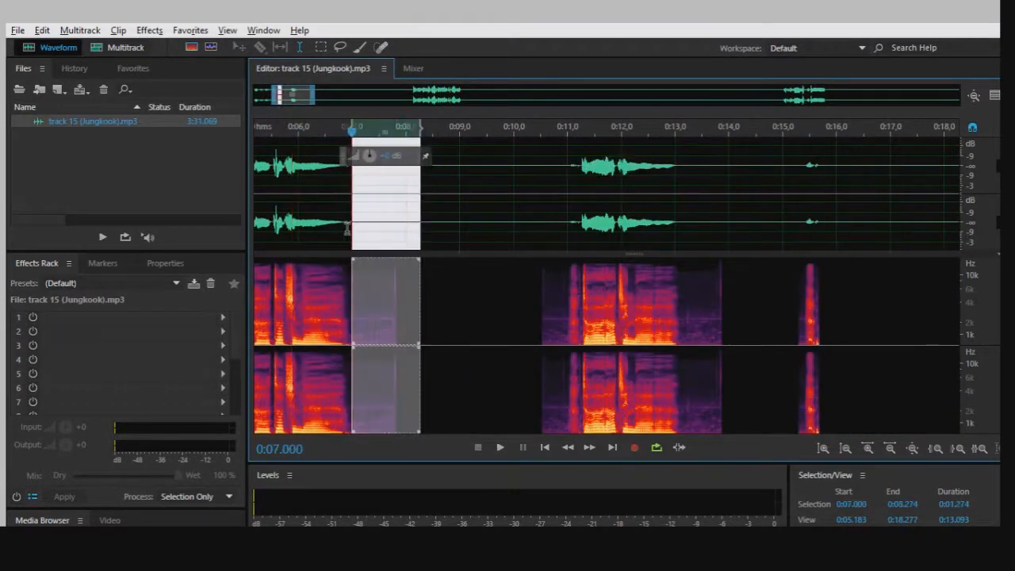
mouse_move(418, 236)
left_mouse_down()
mouse_move(395, 237)
mouse_move(429, 237)
left_mouse_up()
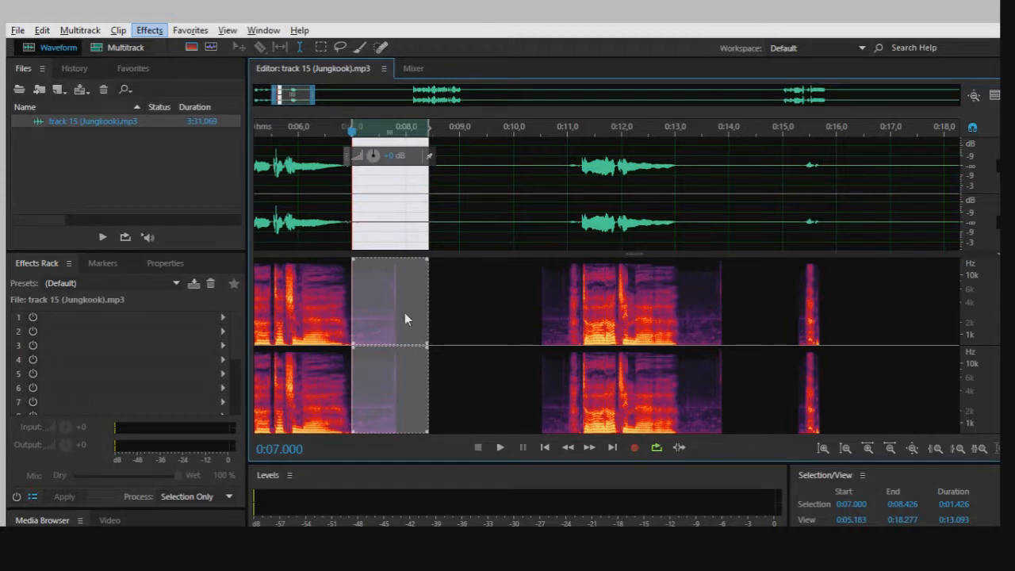
left_click(314, 307)
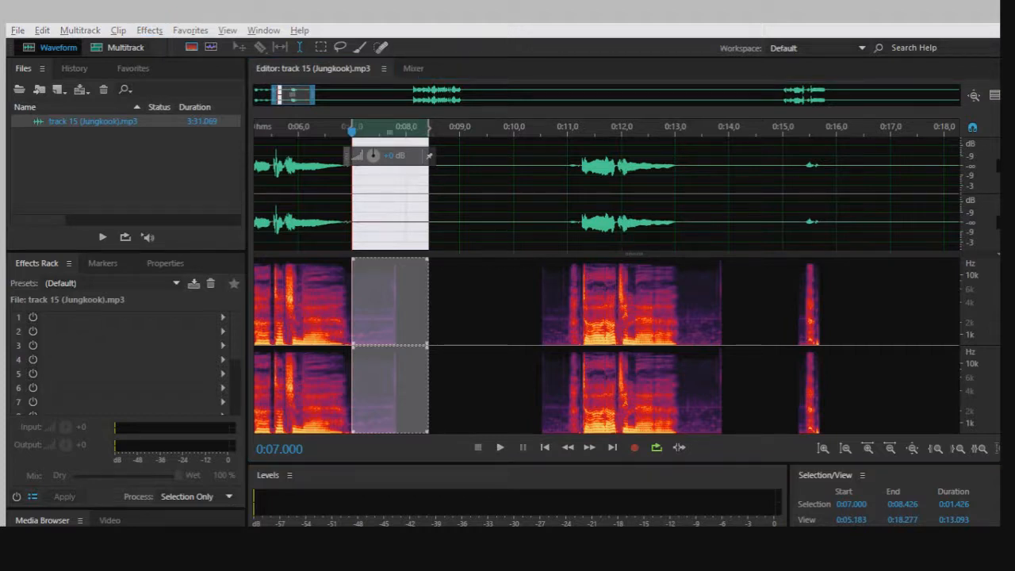
key("ctrl+a")
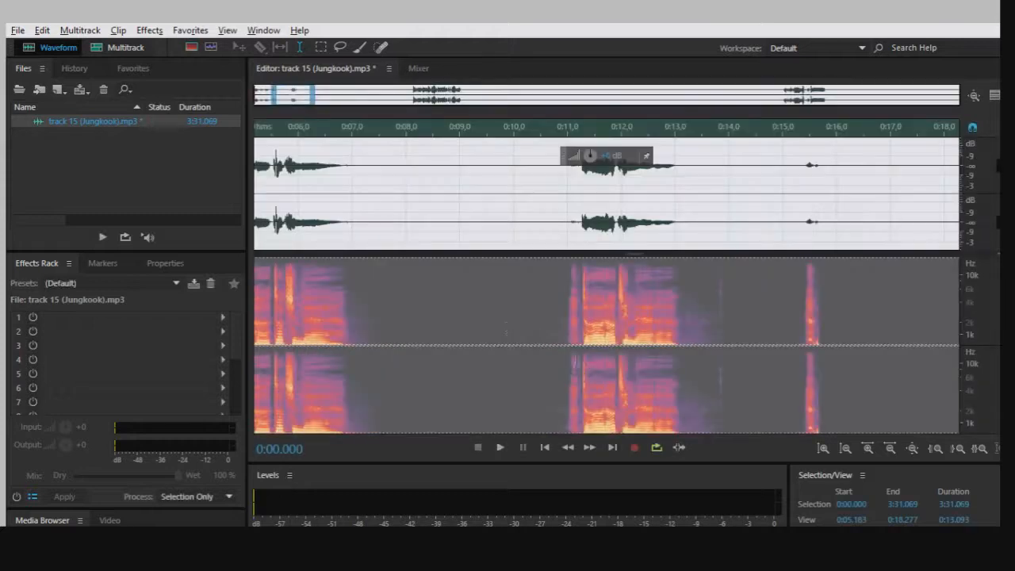
Check the cleaned stretches around the short isolated sound near 0:15.5 and between the two earlier phrases for residual noise.
left_click(362, 227)
scroll(467, 256, "down", 2)
left_click(621, 230)
scroll(616, 231, "up", 4)
left_click_drag(569, 235, 616, 247)
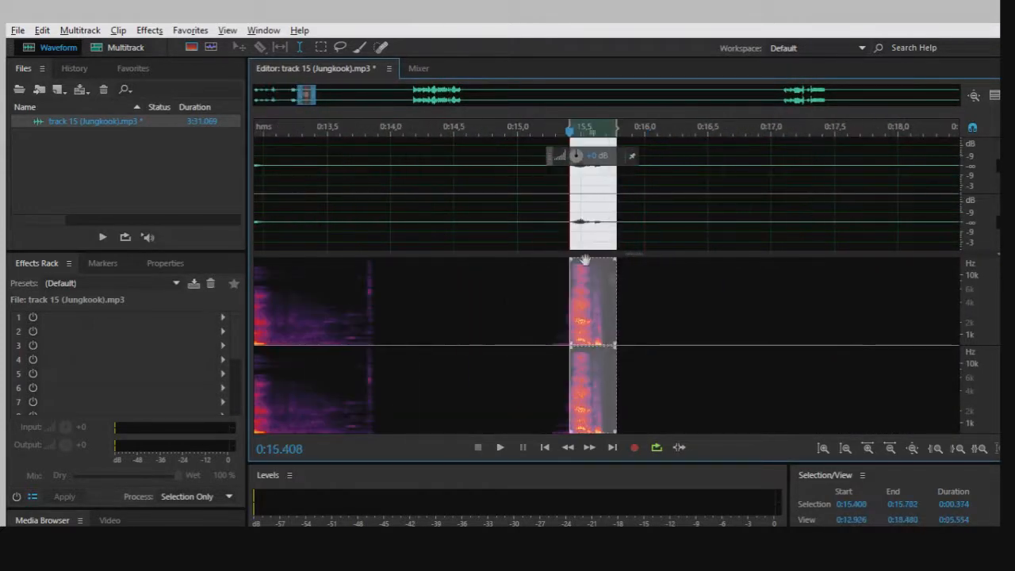
left_click_drag(518, 238, 567, 274)
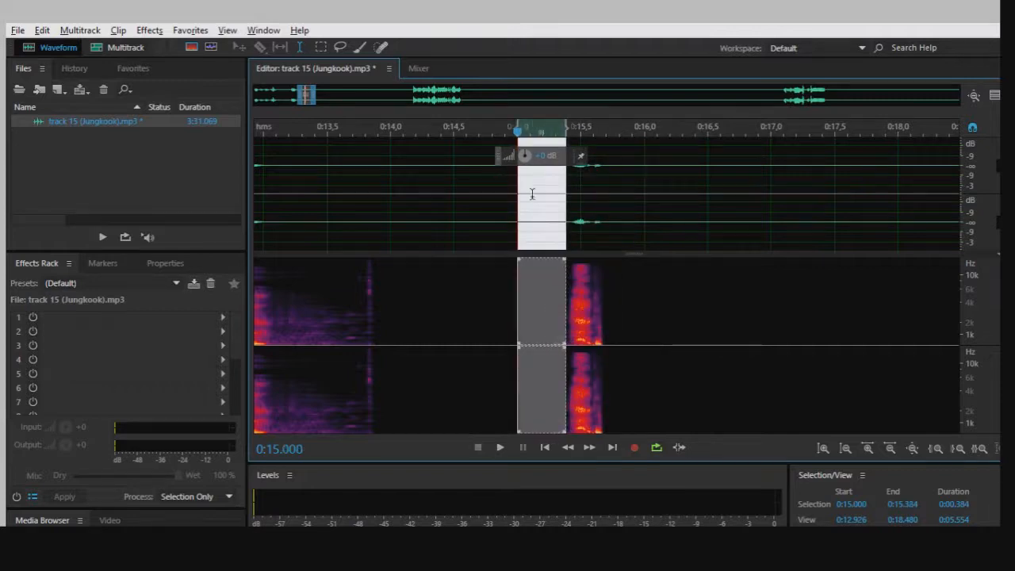
left_click_drag(533, 196, 620, 269)
left_click_drag(478, 220, 501, 226)
scroll(499, 226, "down", 6)
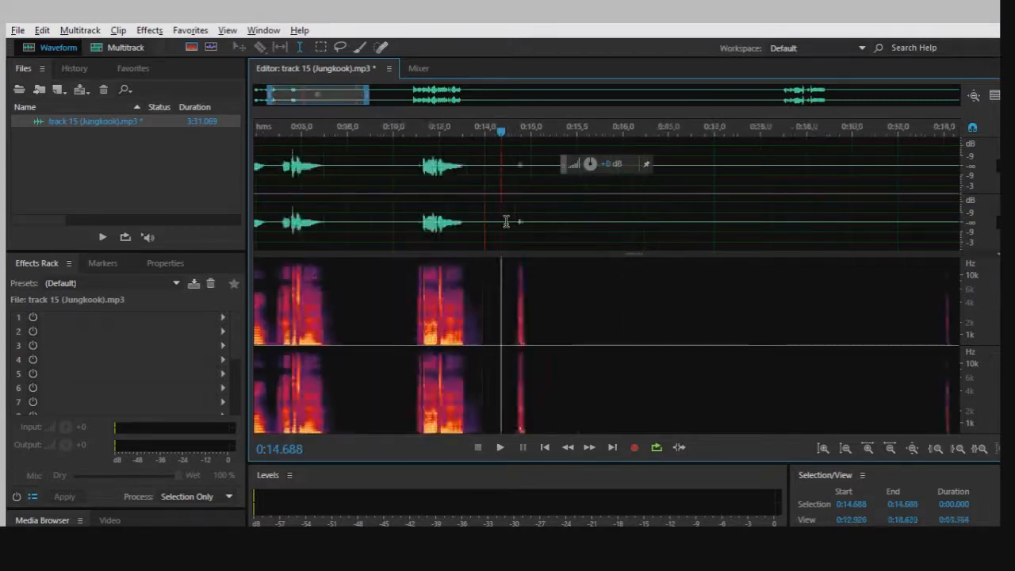
left_click(301, 221)
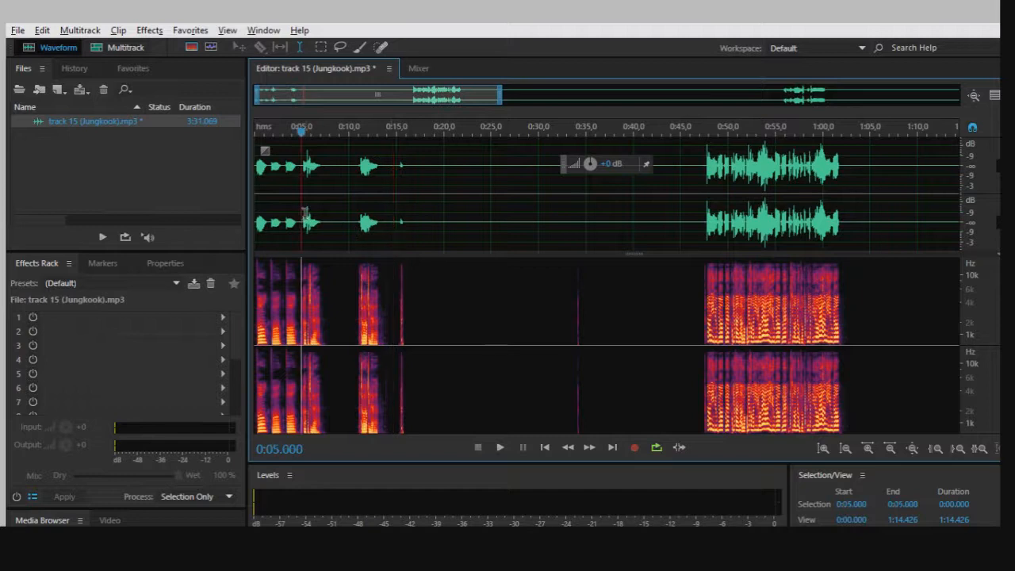
scroll(304, 216, "up", 4)
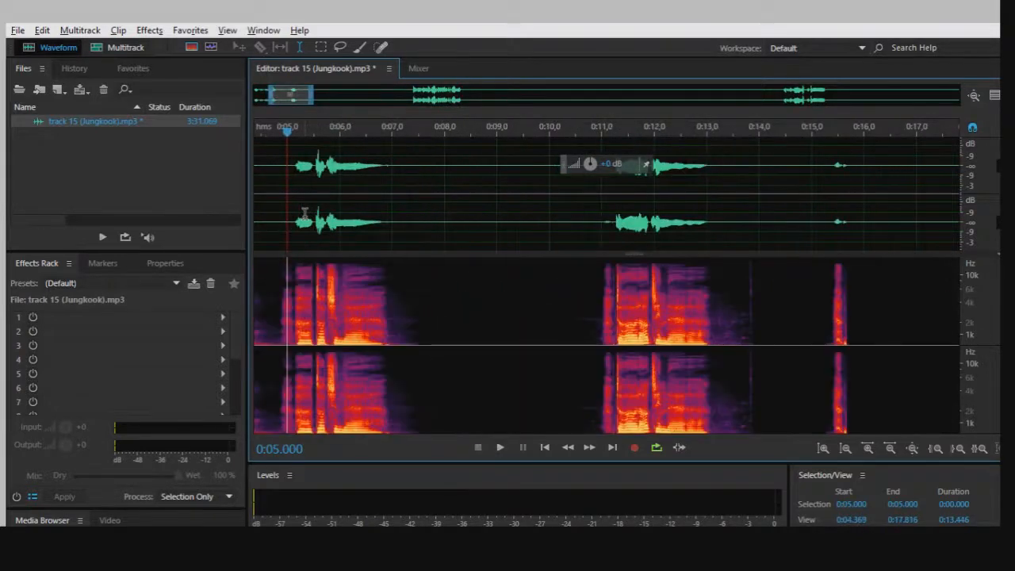
Select the entire track and process it with effects that raise the level of the vocal phrases.
left_click(265, 194)
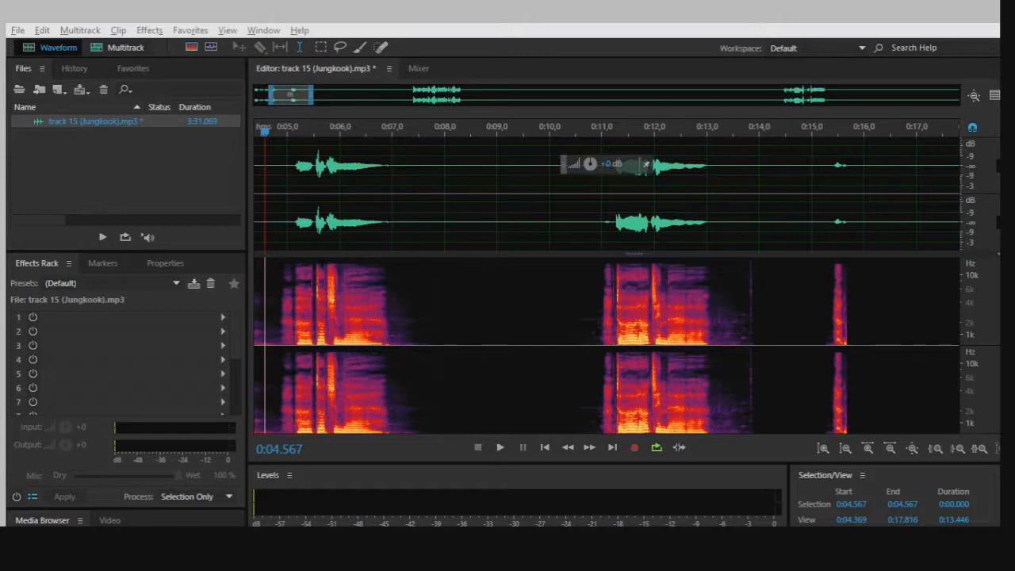
left_click(586, 404)
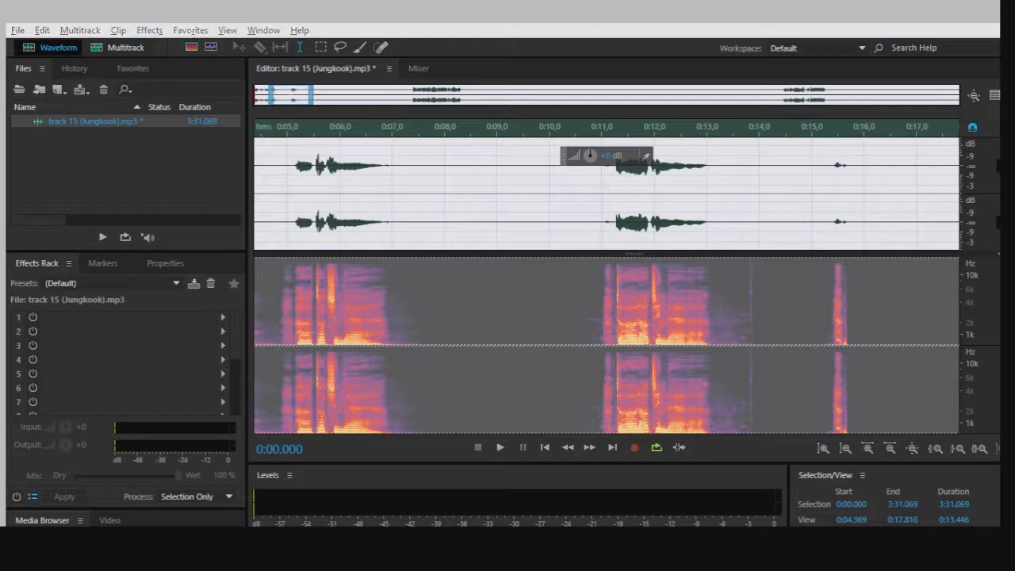
left_click(576, 373)
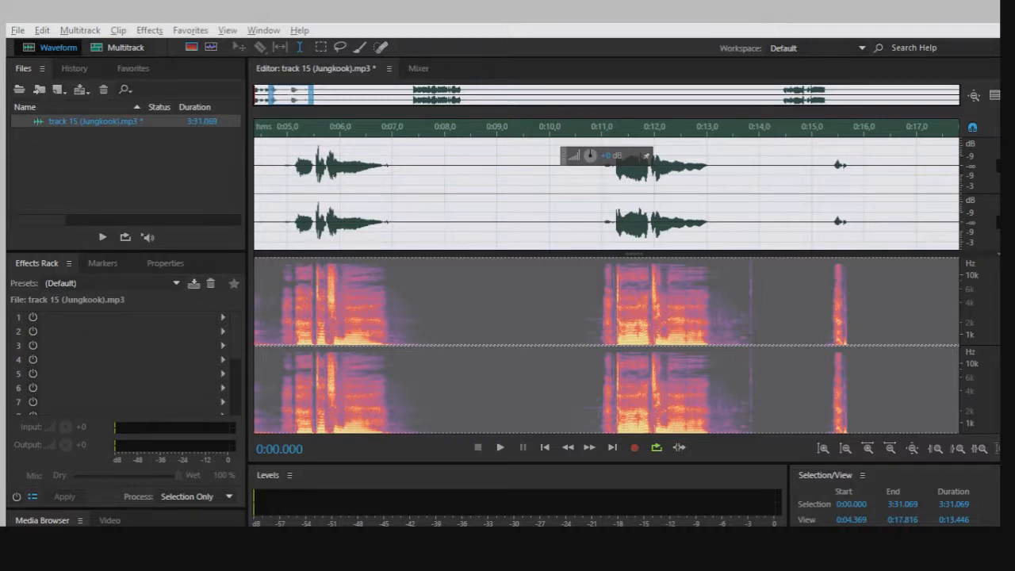
left_click(675, 458)
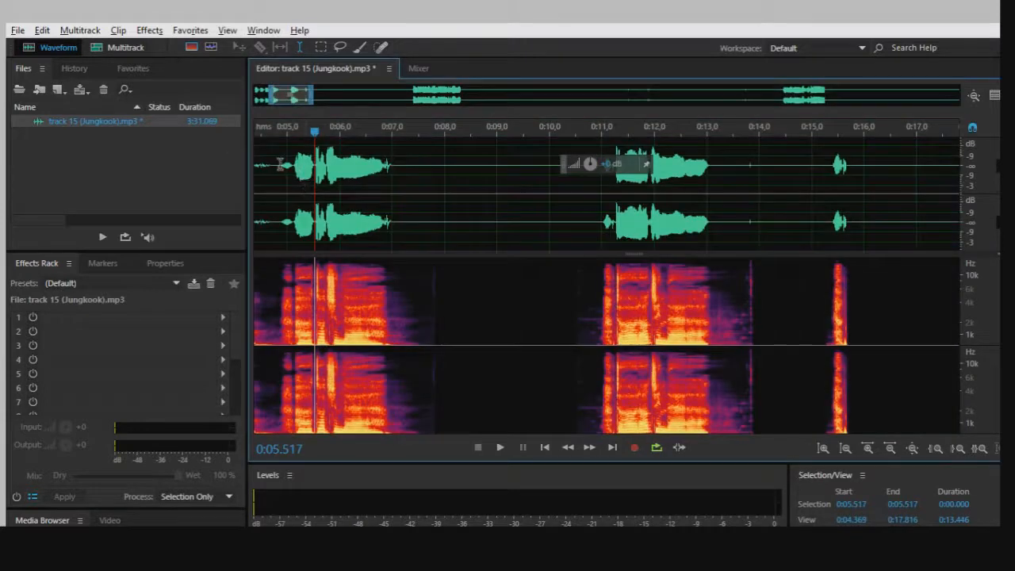
Inspect the boosted phrases near 0:05 and 0:11, select the second one from 0:10.504 to 0:14.231, and survey the opening section.
left_click_drag(276, 206, 405, 208)
left_click_drag(578, 206, 772, 206)
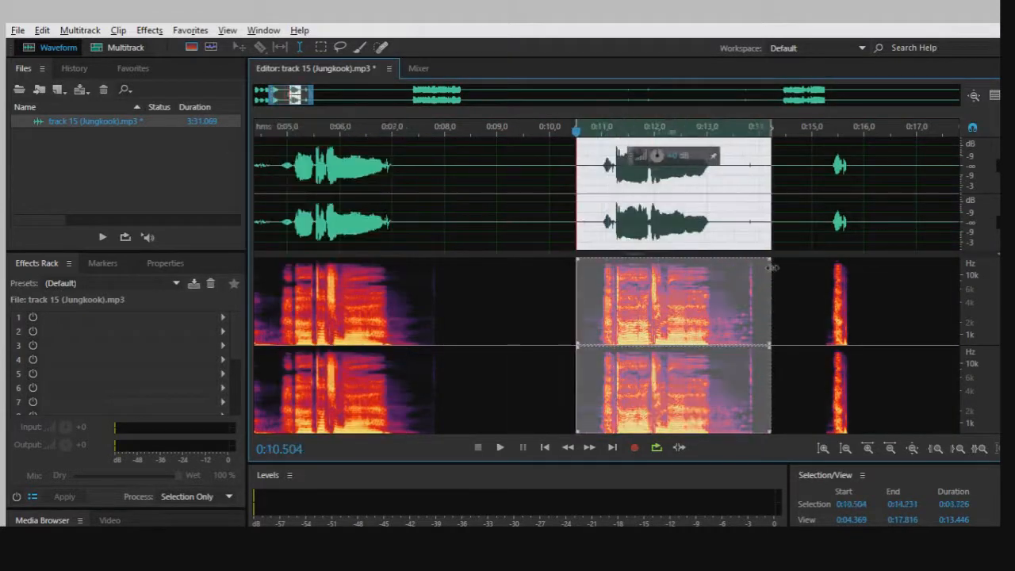
left_click(811, 249)
left_click_drag(278, 162, 436, 210)
left_click(557, 199)
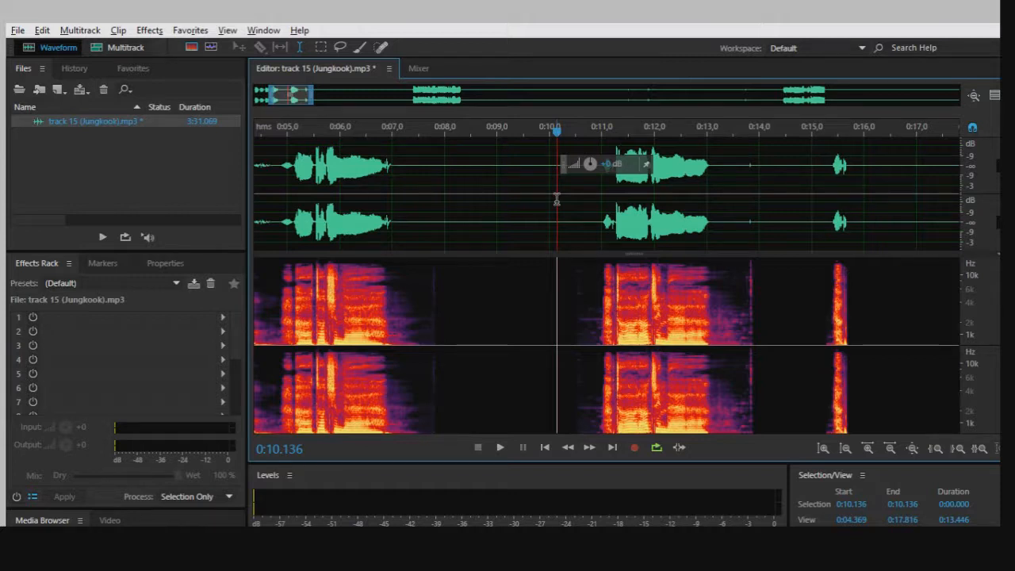
scroll(557, 198, "down", 5)
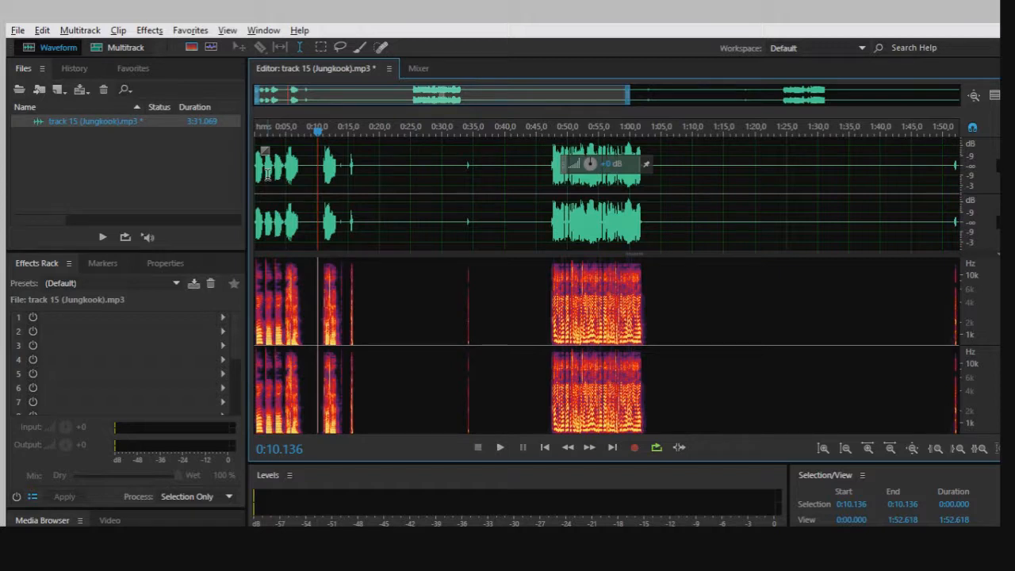
left_click(255, 169)
scroll(258, 167, "up", 2)
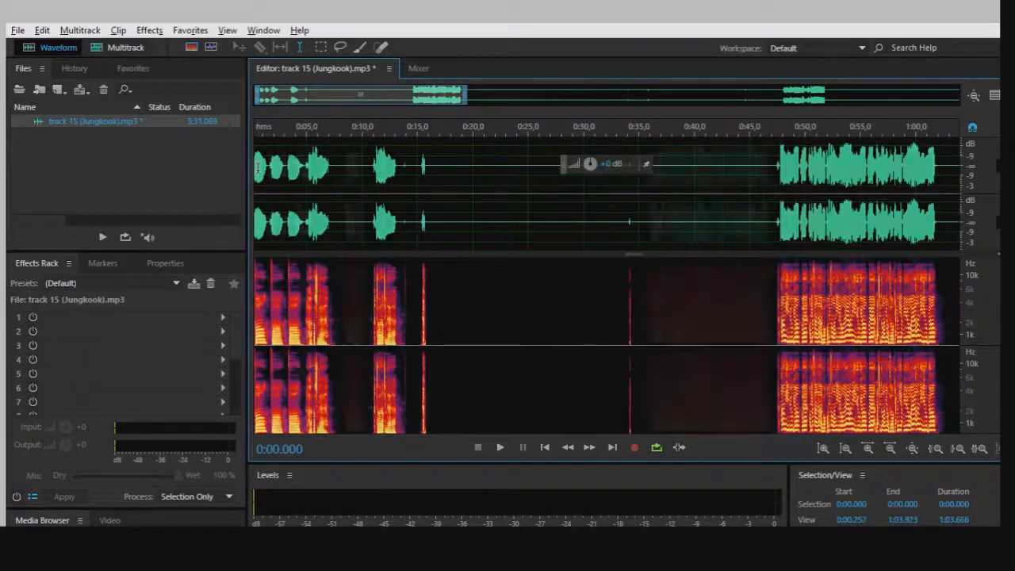
scroll(258, 167, "up", 2)
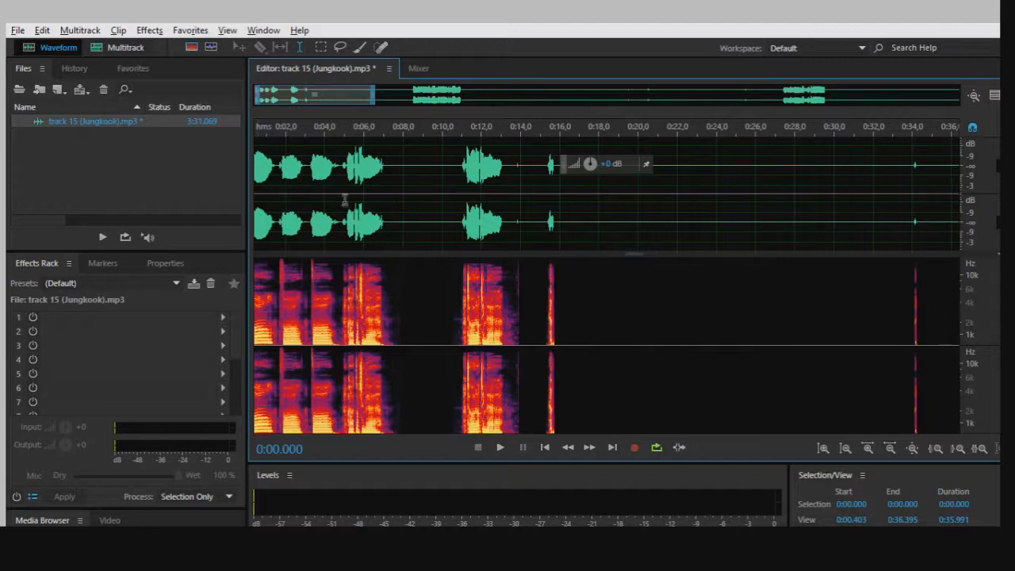
Process the entire track with a further effect, and check the vocal peaks around 0:06 and the later vocal section.
left_click_drag(390, 174, 452, 210)
left_click(403, 210)
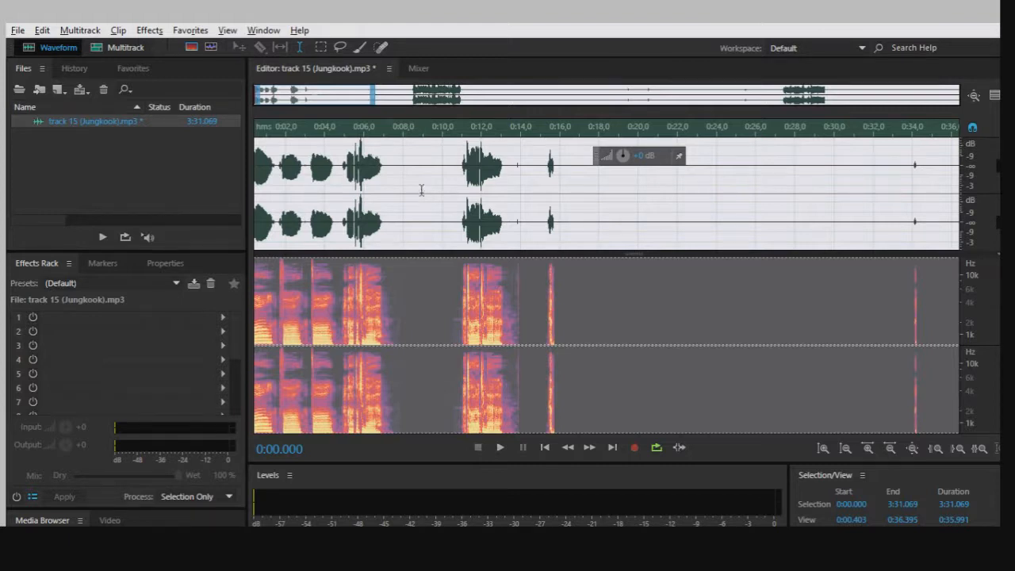
left_click(396, 175)
left_click(364, 163)
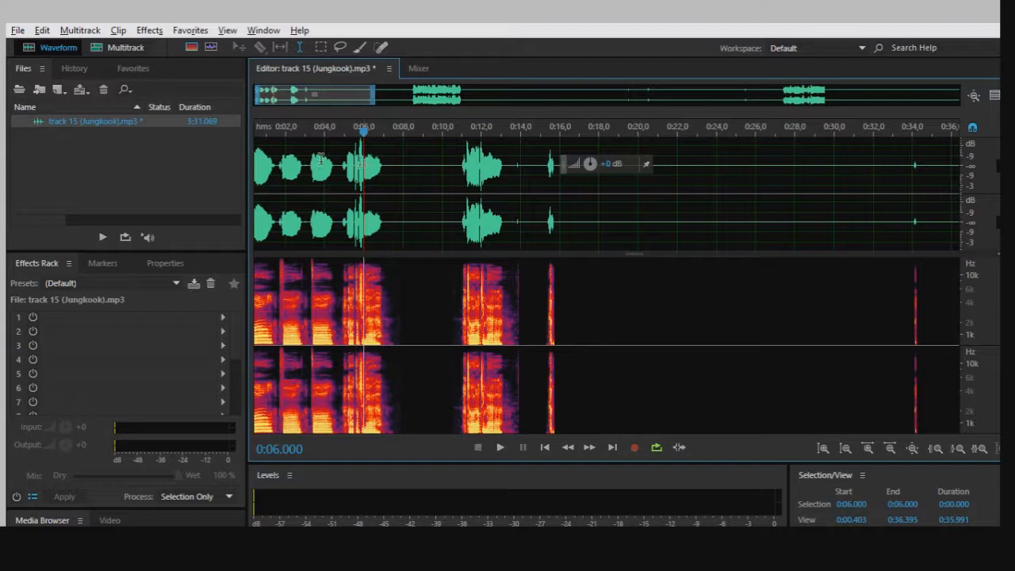
left_click(338, 161)
left_click(357, 160)
scroll(357, 162, "down", 3)
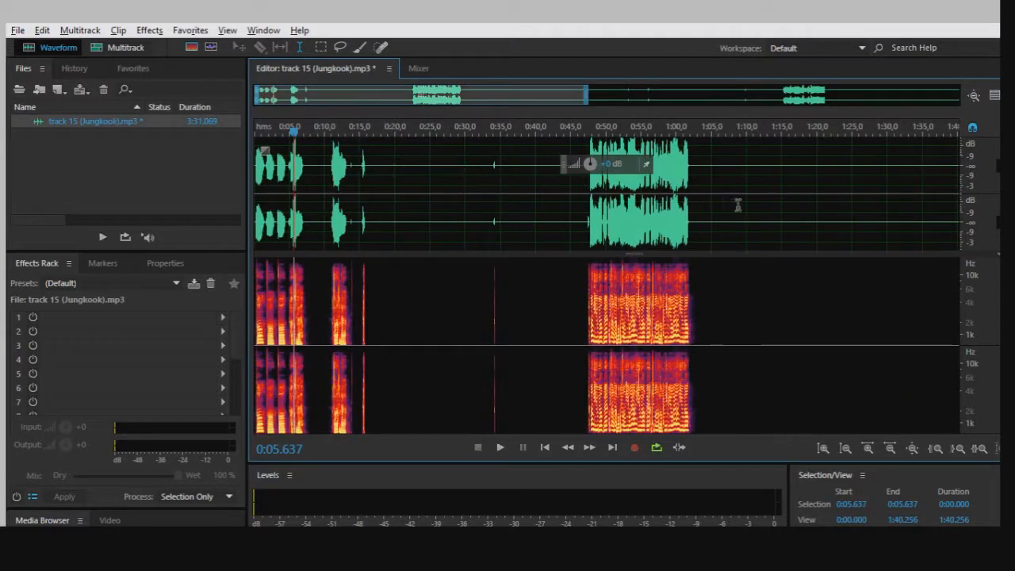
Open another audio effect for the processed vocal track.
left_click(264, 159)
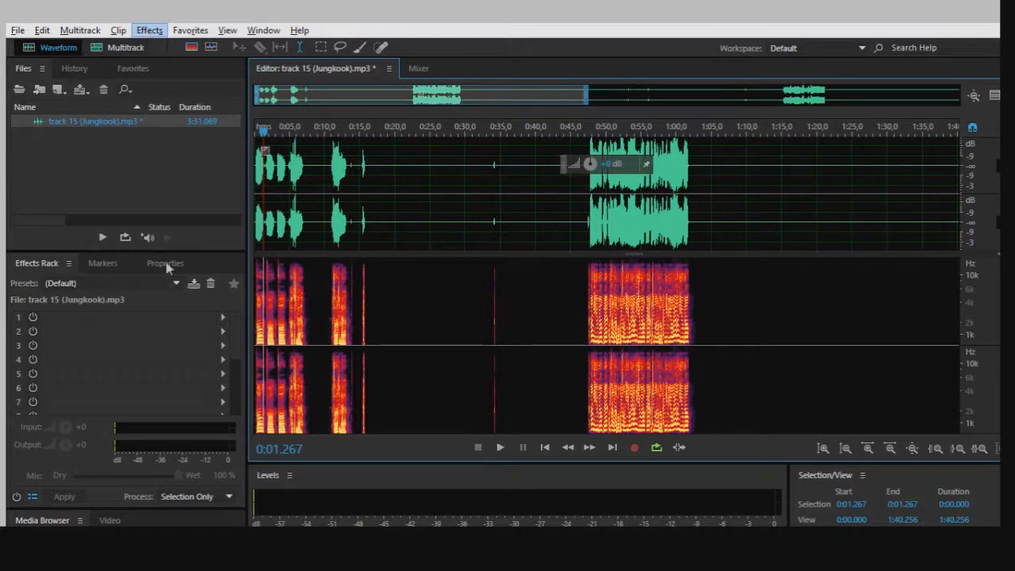
left_click(302, 368)
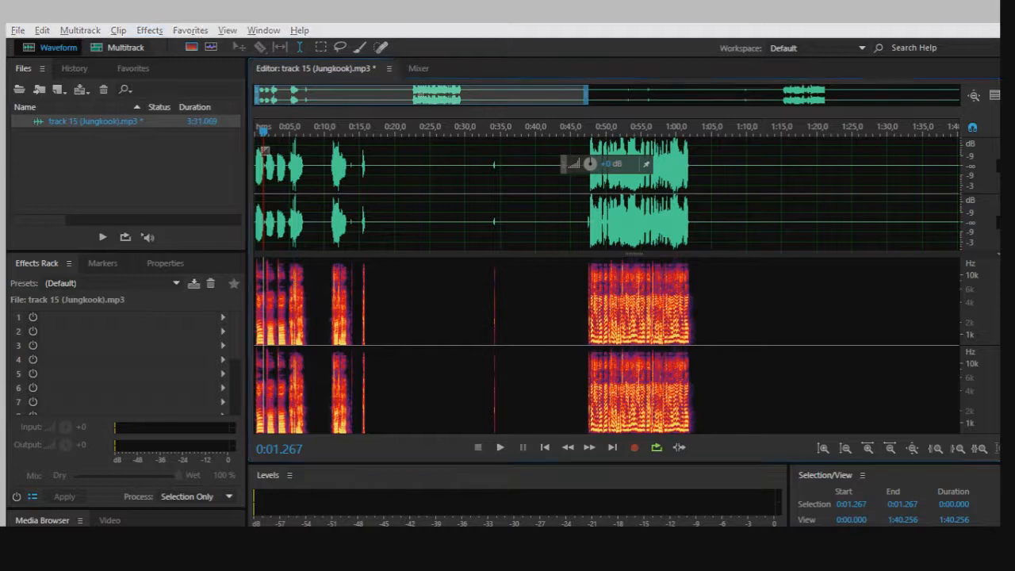